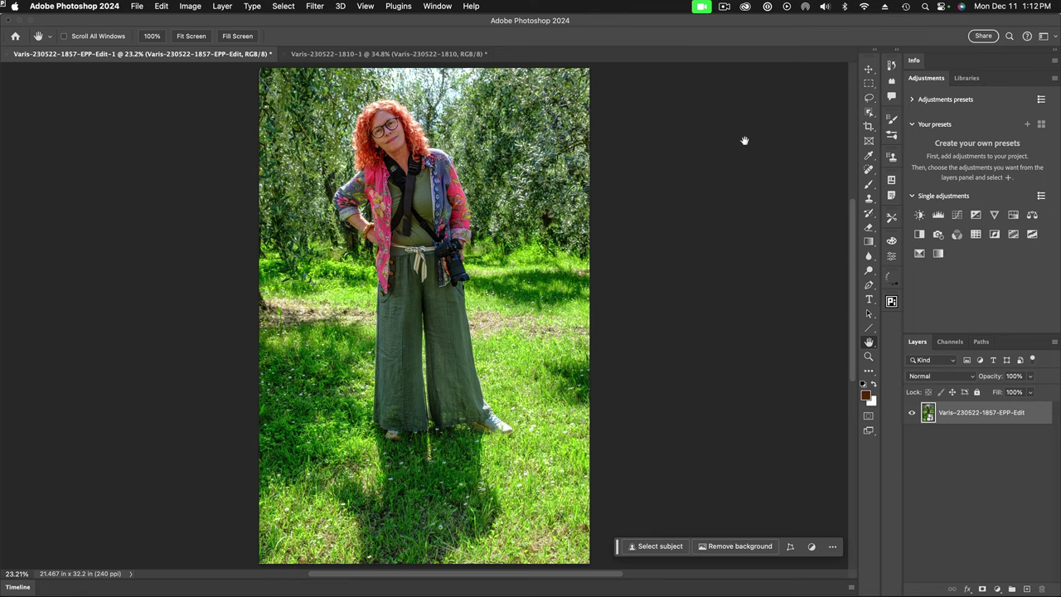
# Compare the stone wall image with the portrait, ending on the portrait
pyautogui.click(422, 55)
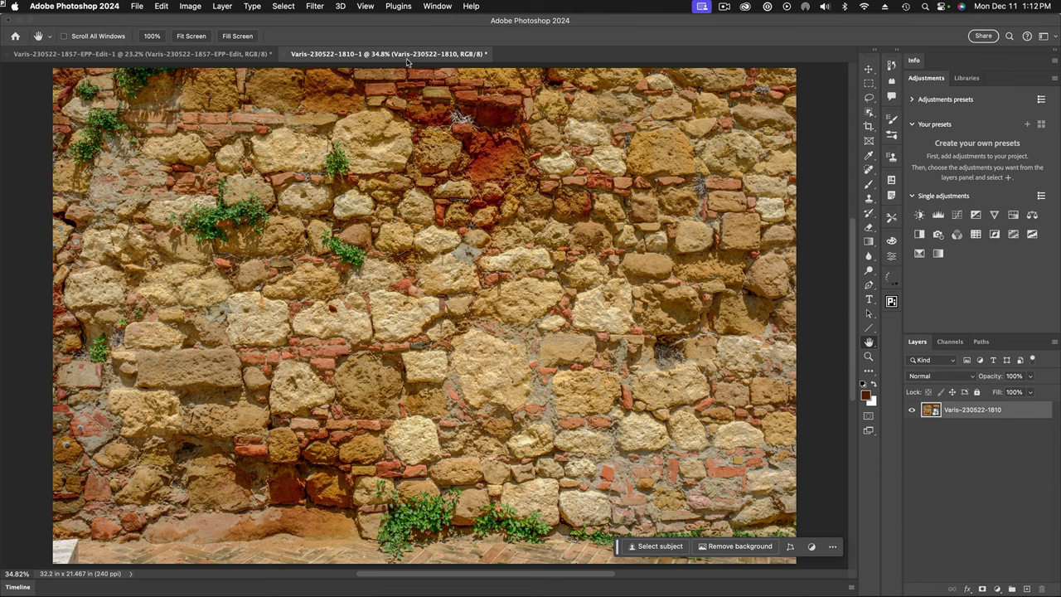
pyautogui.click(208, 58)
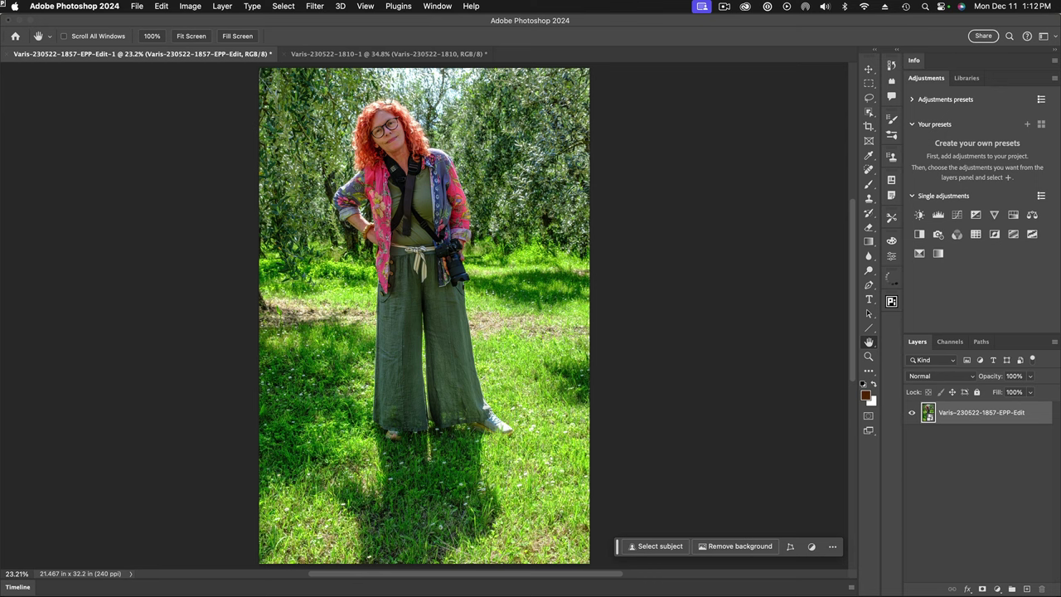
pyautogui.click(446, 55)
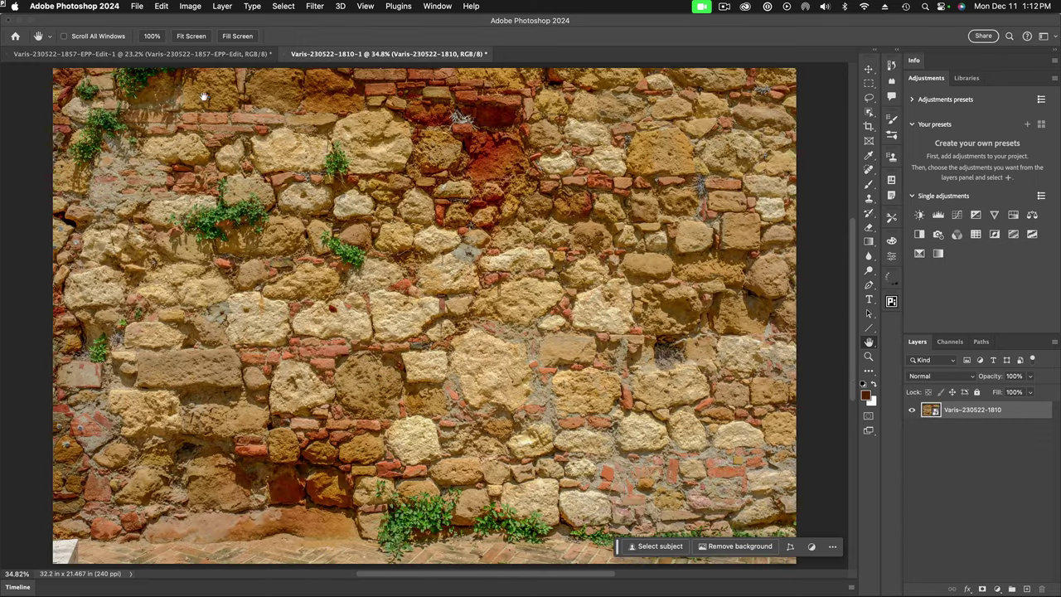
pyautogui.click(212, 54)
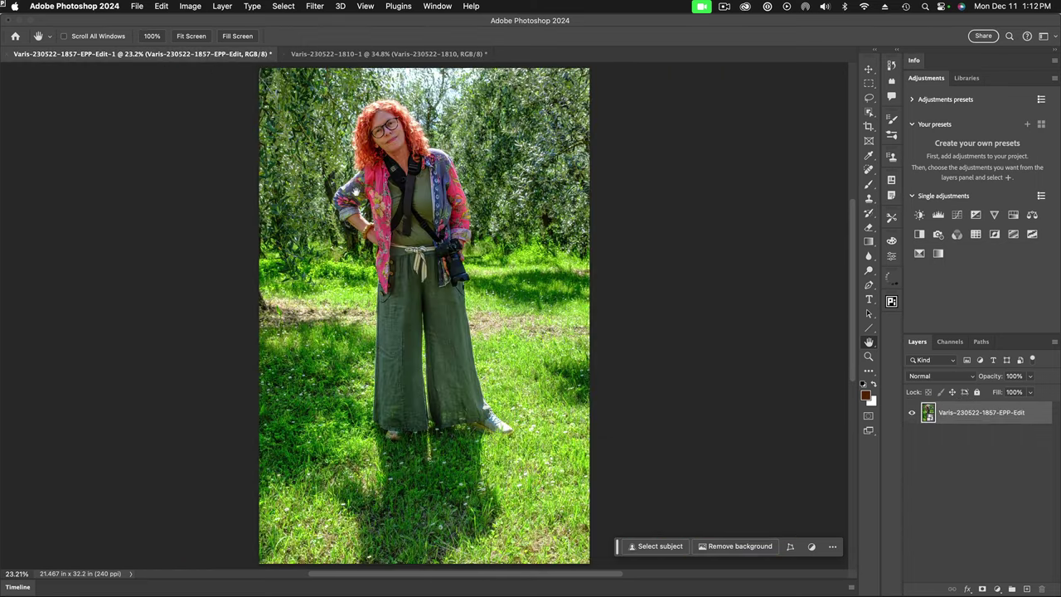
# Zoom the portrait to 100% and pan onto the woman's face and curly hair
pyautogui.scroll(1, 388, 146)
pyautogui.scroll(2, 390, 149)
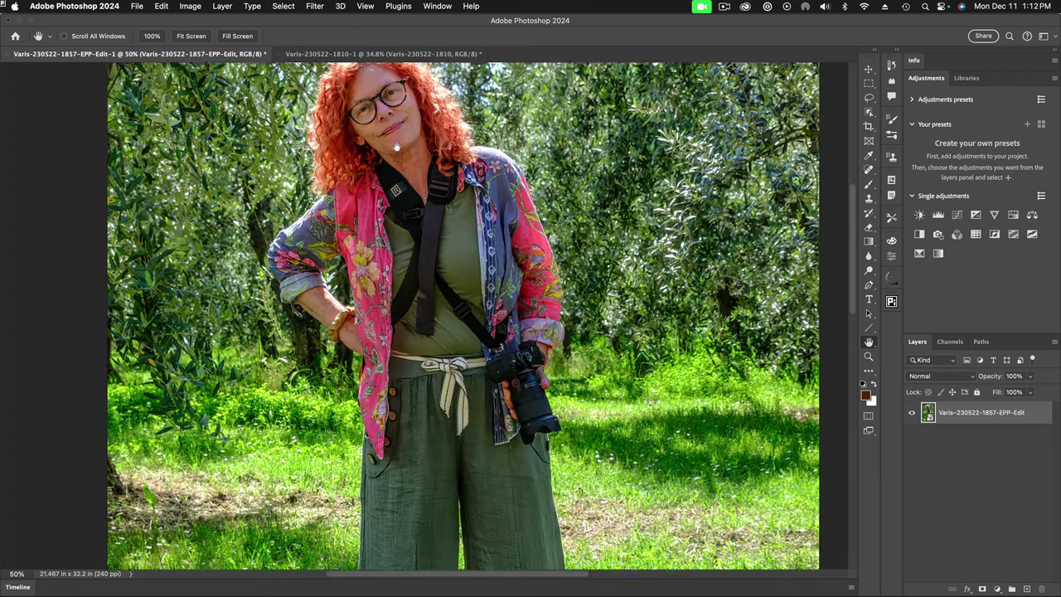
pyautogui.moveTo(396, 146); pyautogui.dragTo(399, 216)
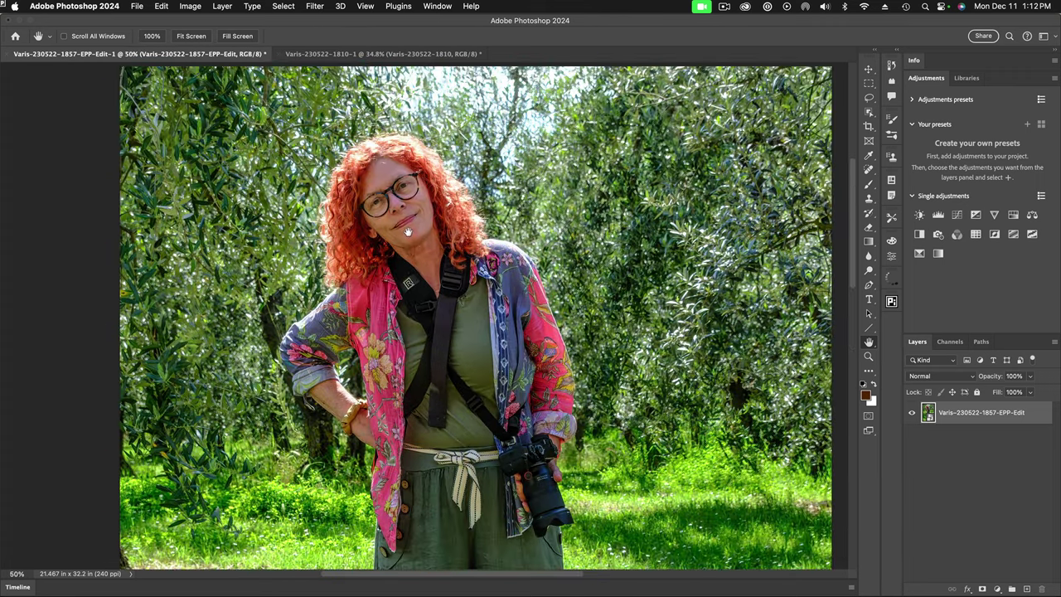
pyautogui.scroll(1, 399, 215)
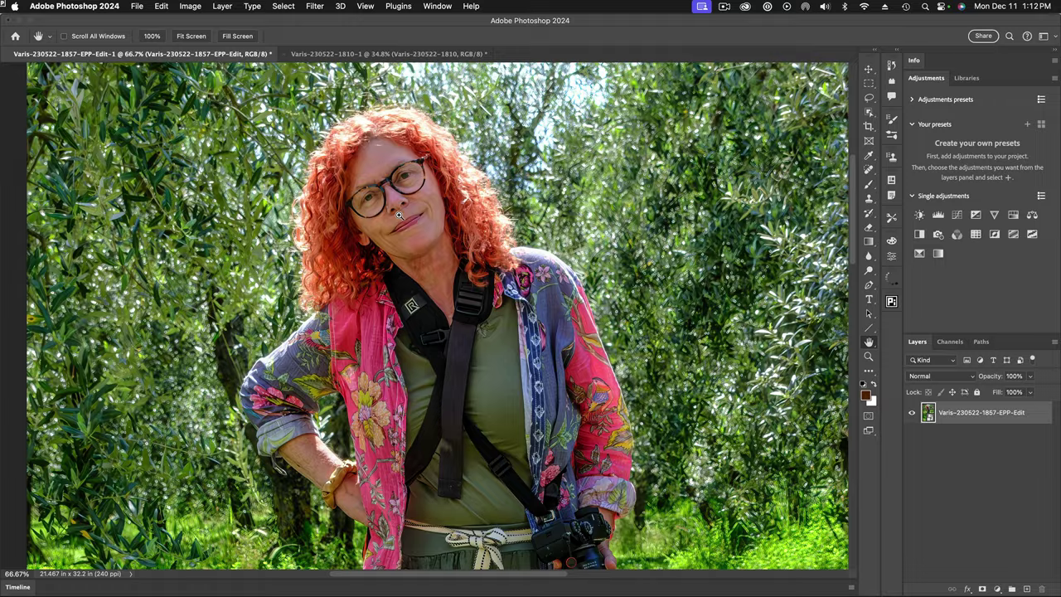
pyautogui.scroll(1, 398, 215)
pyautogui.moveTo(460, 337); pyautogui.dragTo(491, 363)
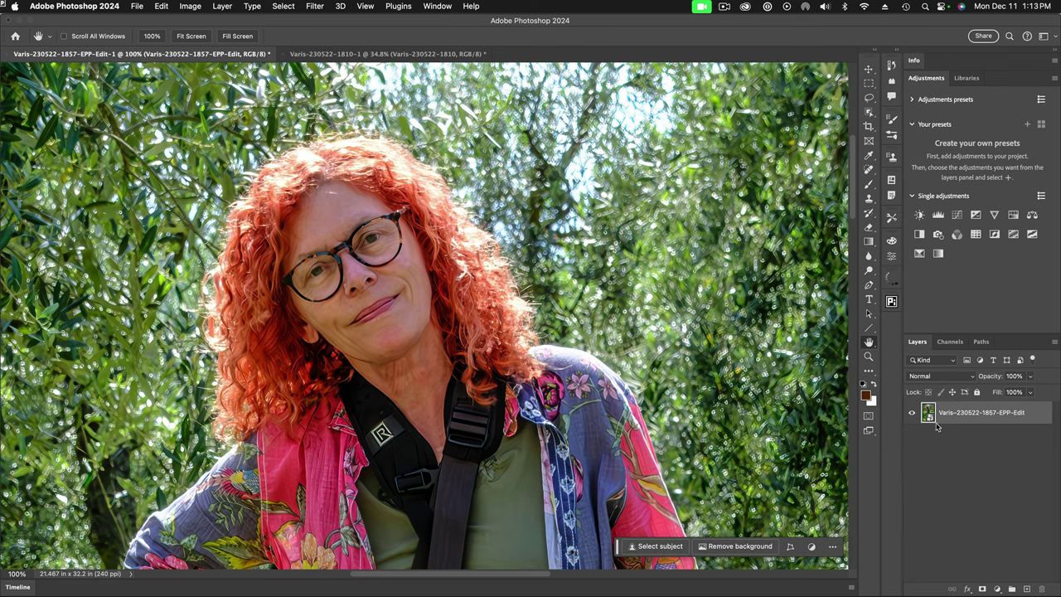
# Flatten the portrait into a single Background layer and switch to the Rectangular Marquee tool
pyautogui.click(1054, 343)
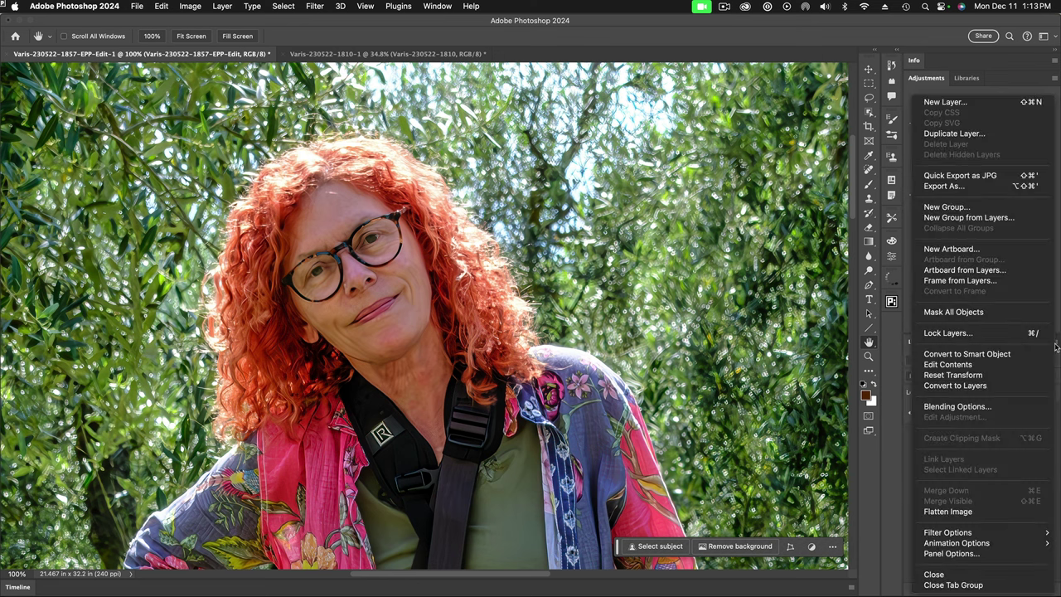
pyautogui.click(950, 512)
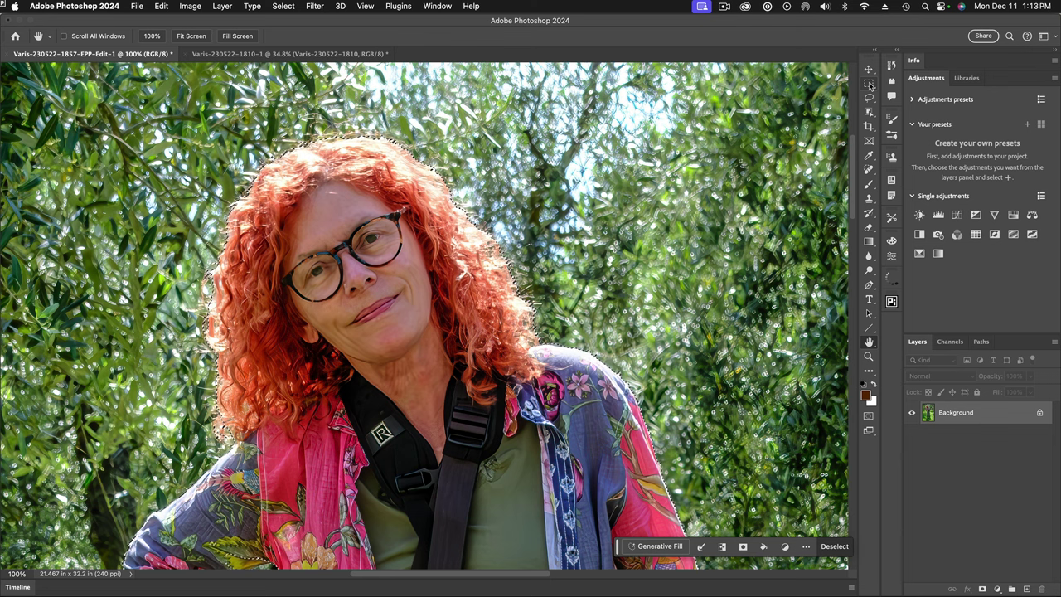
pyautogui.click(868, 84)
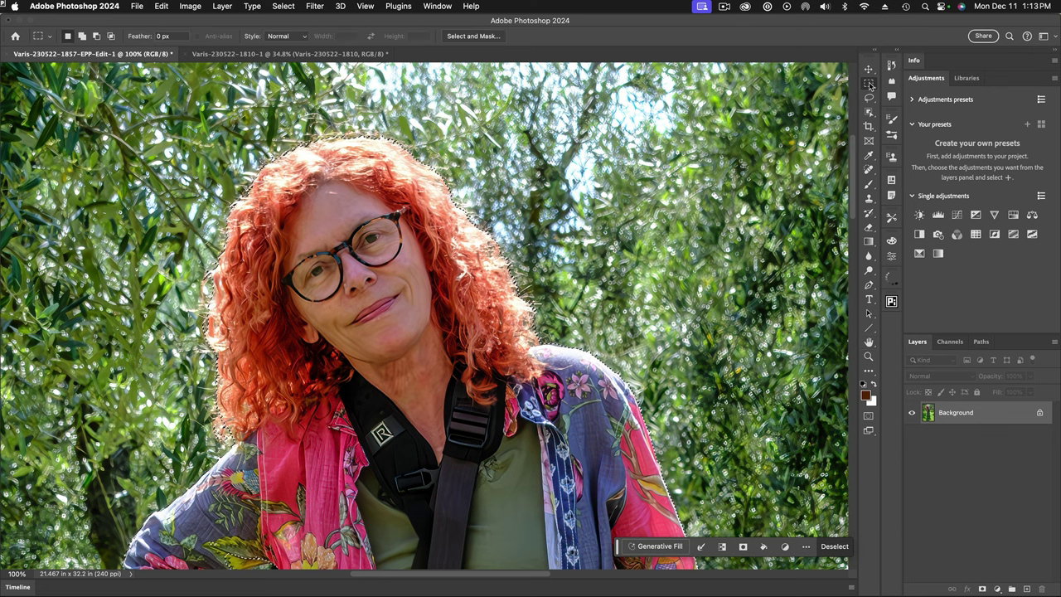
# In Image Processing preferences, keep Select Subject Processing on Cloud (Detailed results)
pyautogui.click(69, 6)
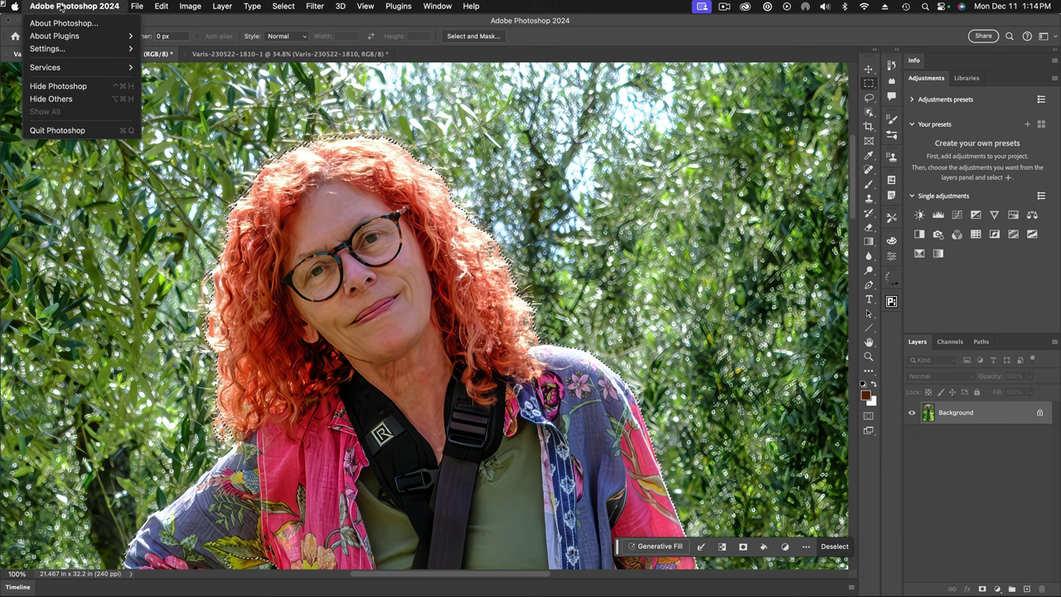
pyautogui.moveTo(63, 51)
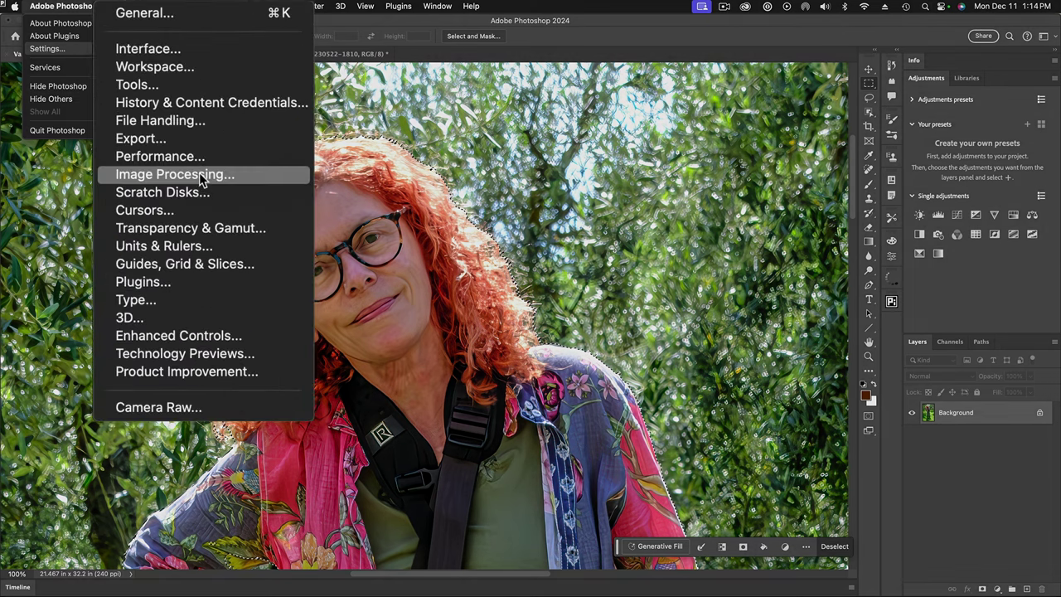
pyautogui.click(200, 177)
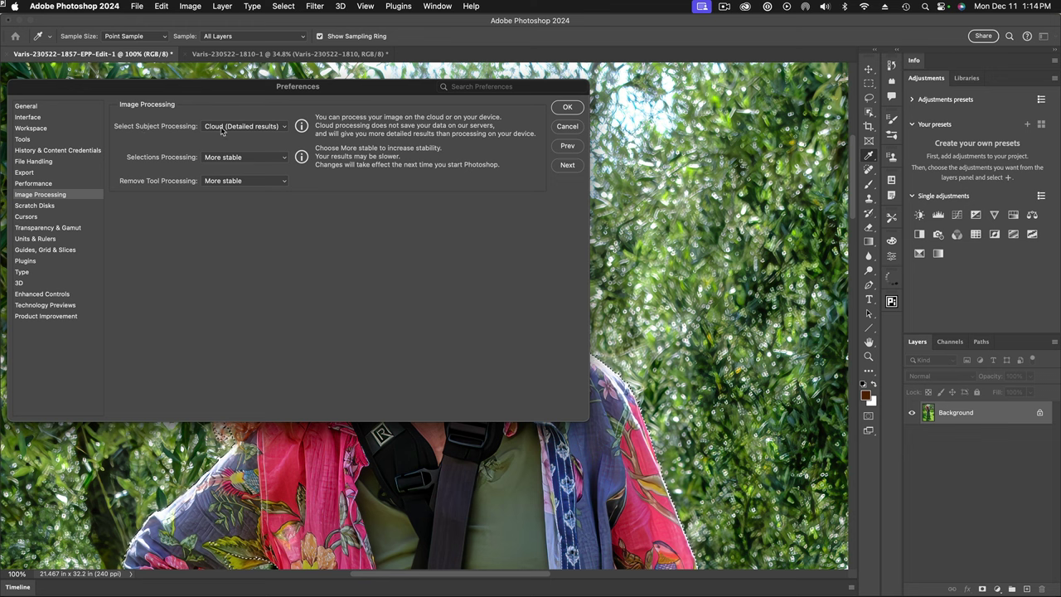
pyautogui.click(283, 128)
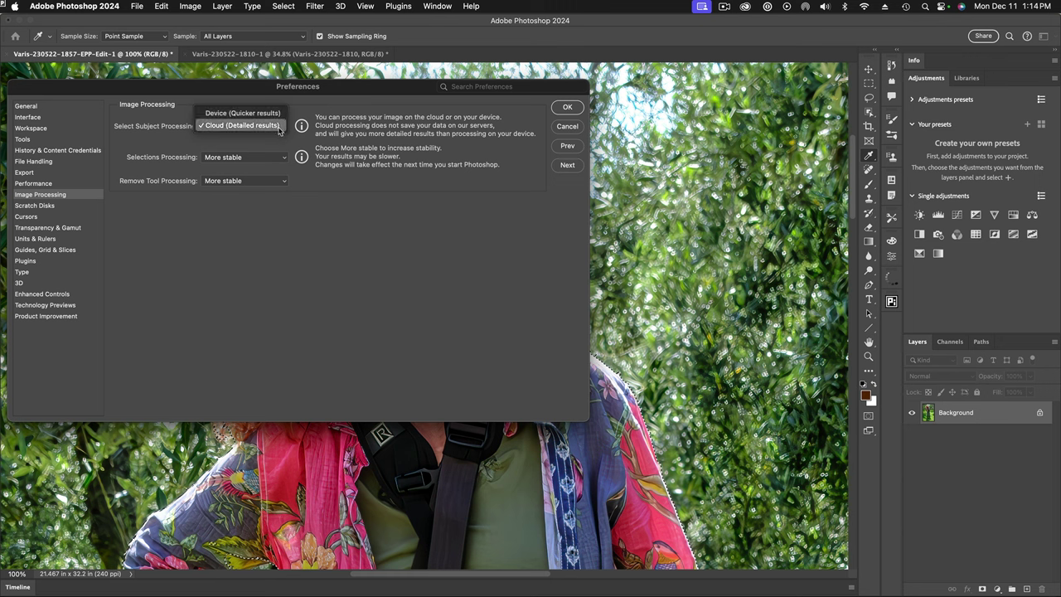
pyautogui.click(279, 130)
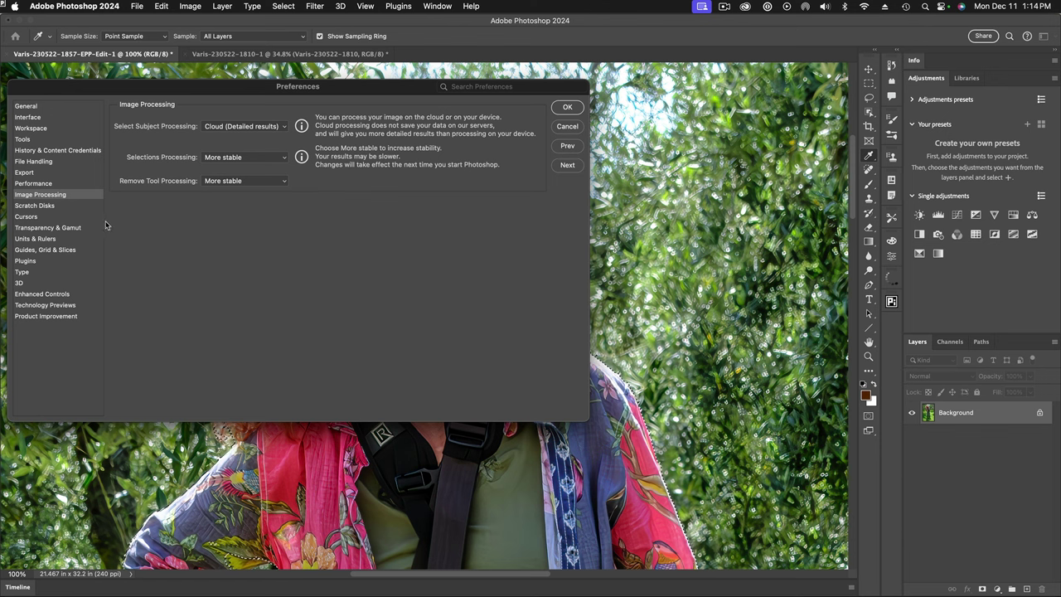
# Try the Light, Medium and Dark transparency grid colours, settling on Light
pyautogui.click(42, 229)
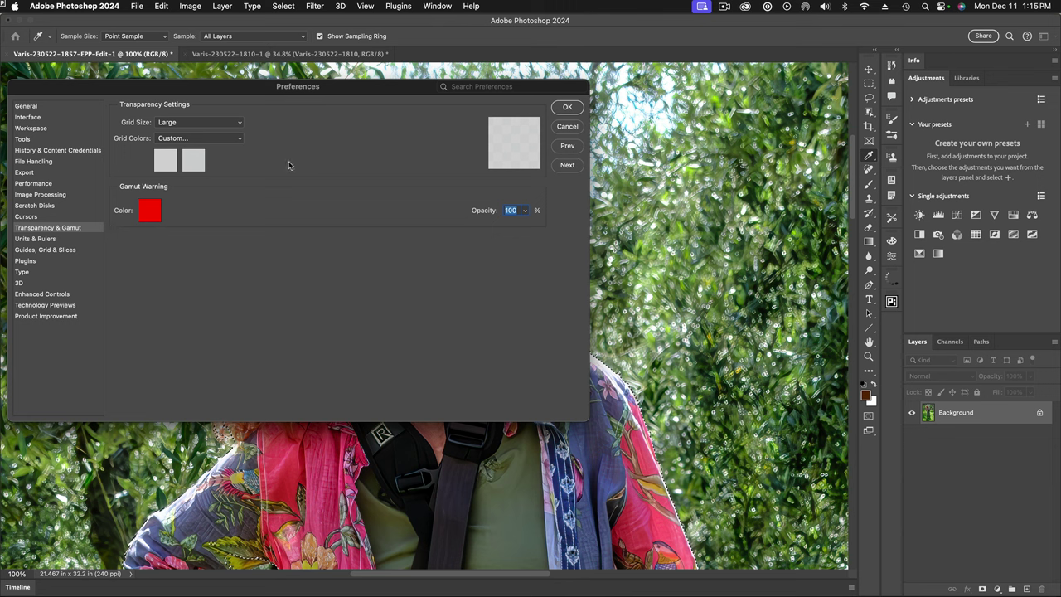
pyautogui.click(234, 142)
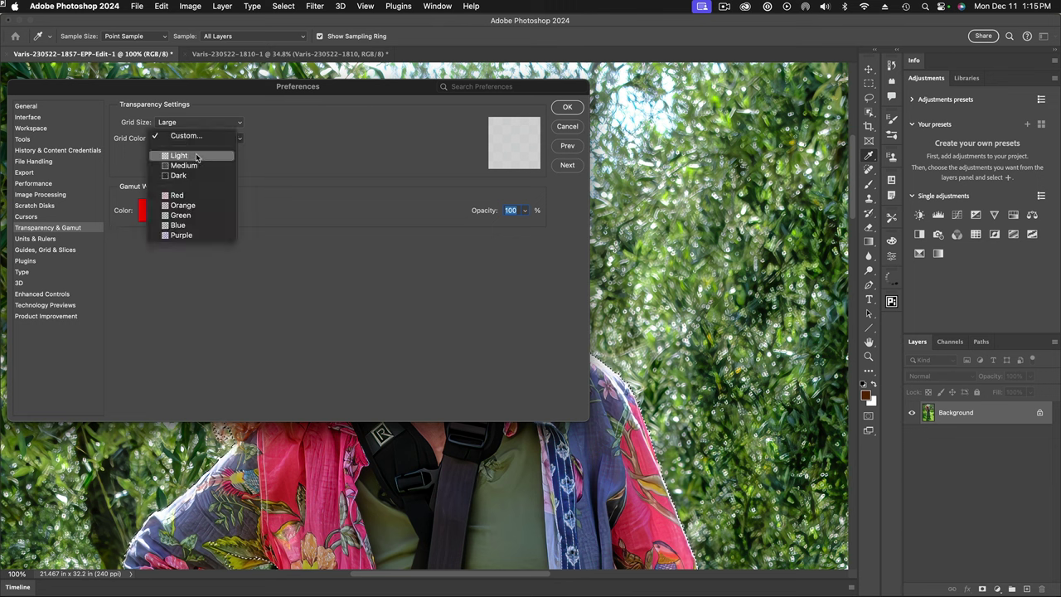
pyautogui.click(197, 156)
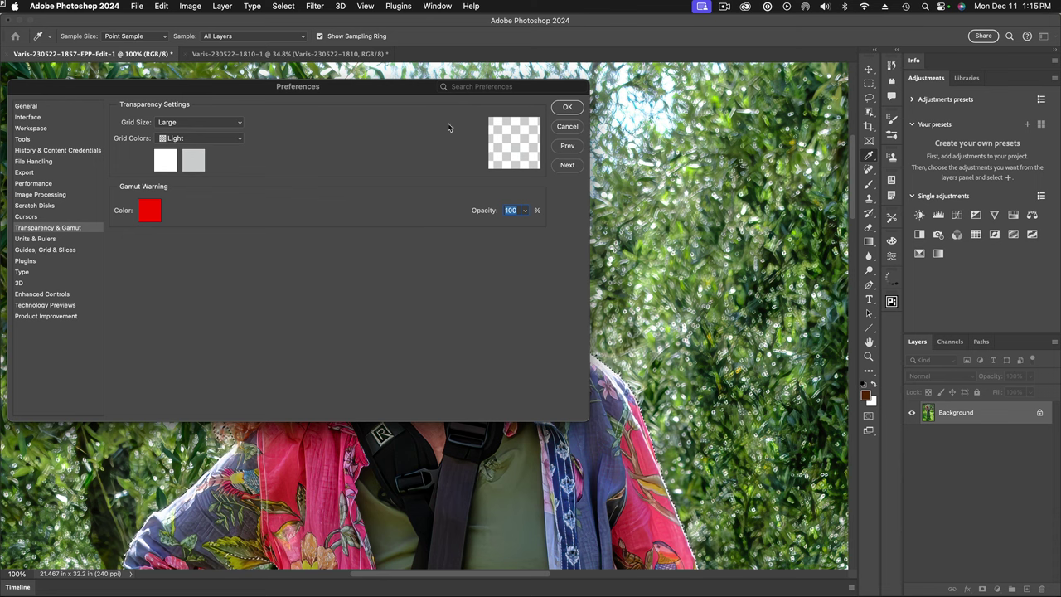
pyautogui.click(234, 138)
pyautogui.click(218, 147)
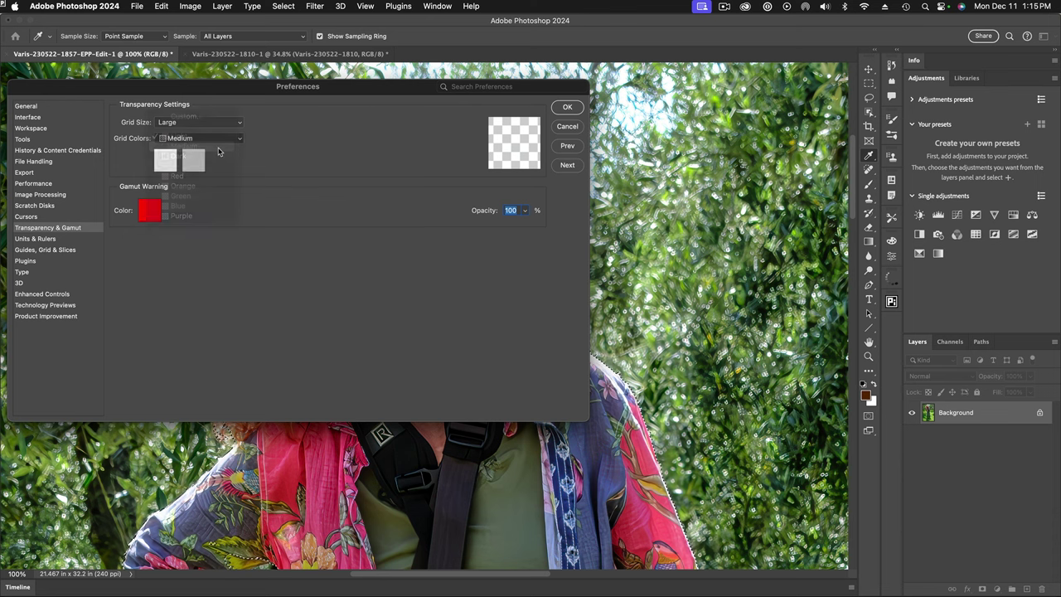
pyautogui.click(228, 144)
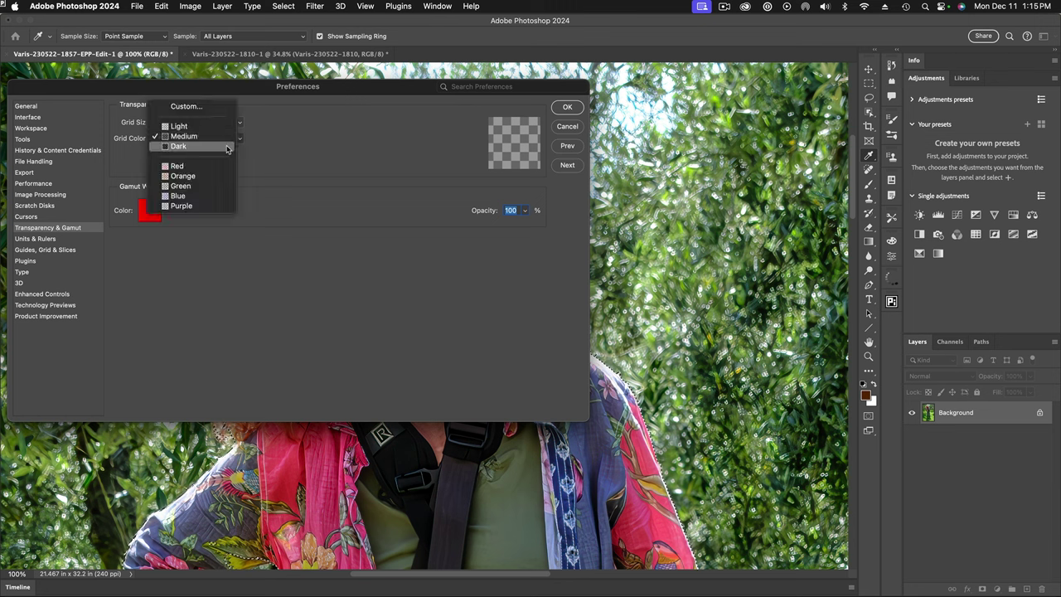
pyautogui.click(227, 148)
pyautogui.click(235, 141)
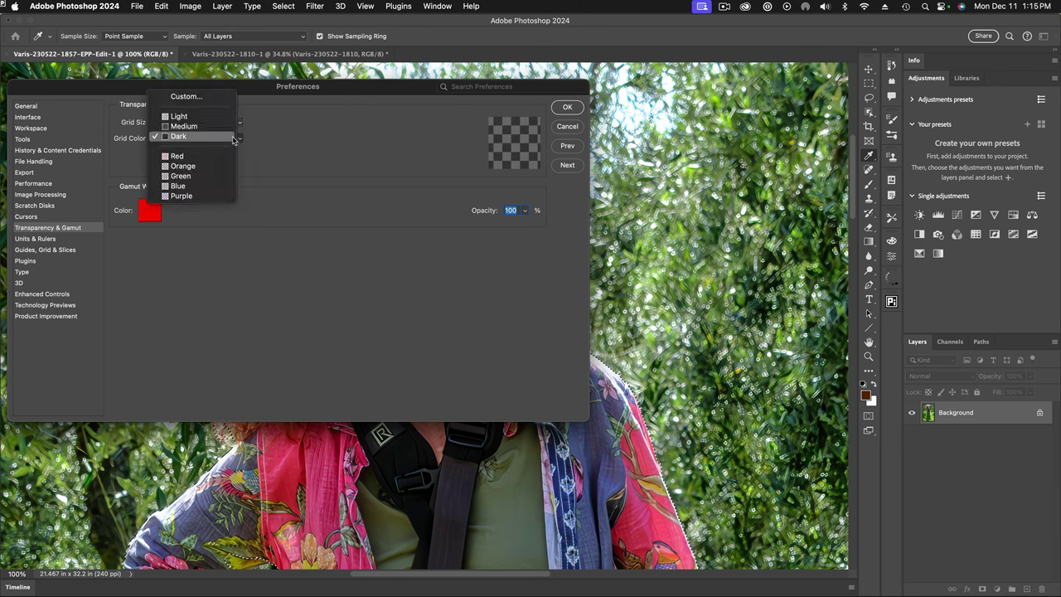
pyautogui.click(224, 116)
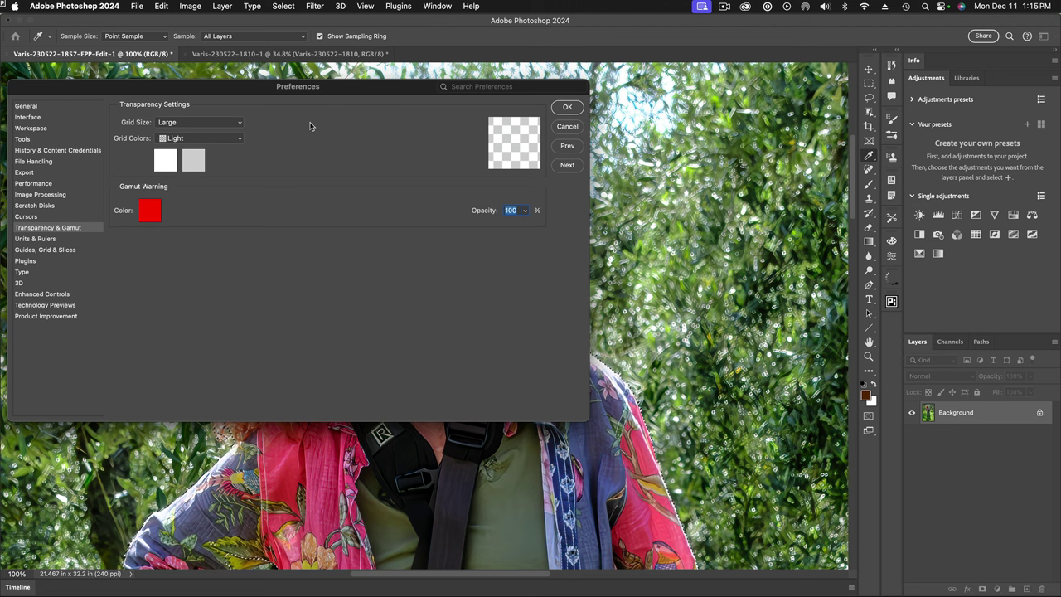
# Try Small transparency grid size, then set it back to Large
pyautogui.click(241, 126)
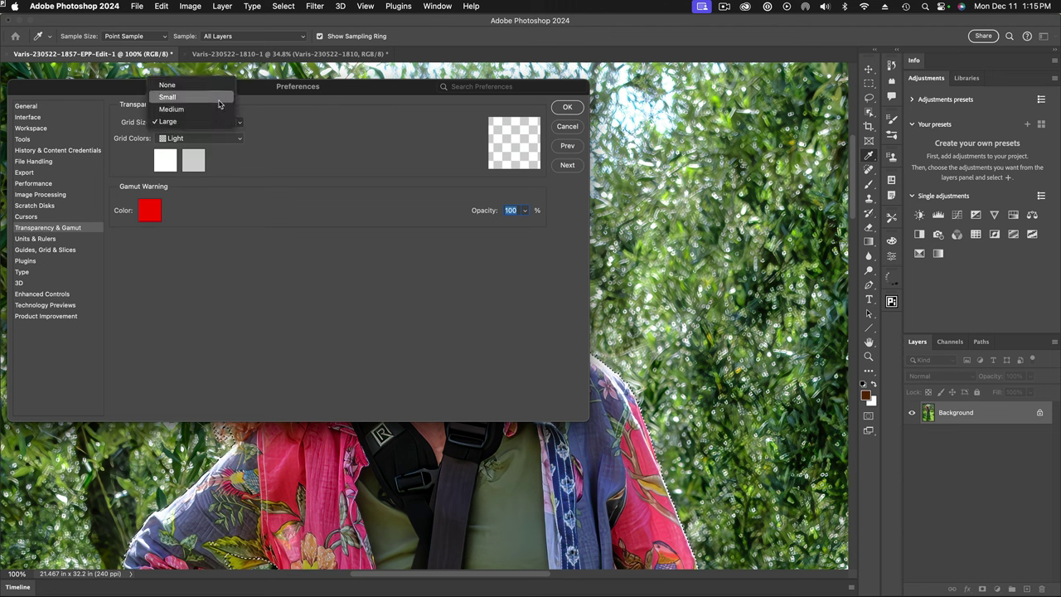
pyautogui.click(220, 104)
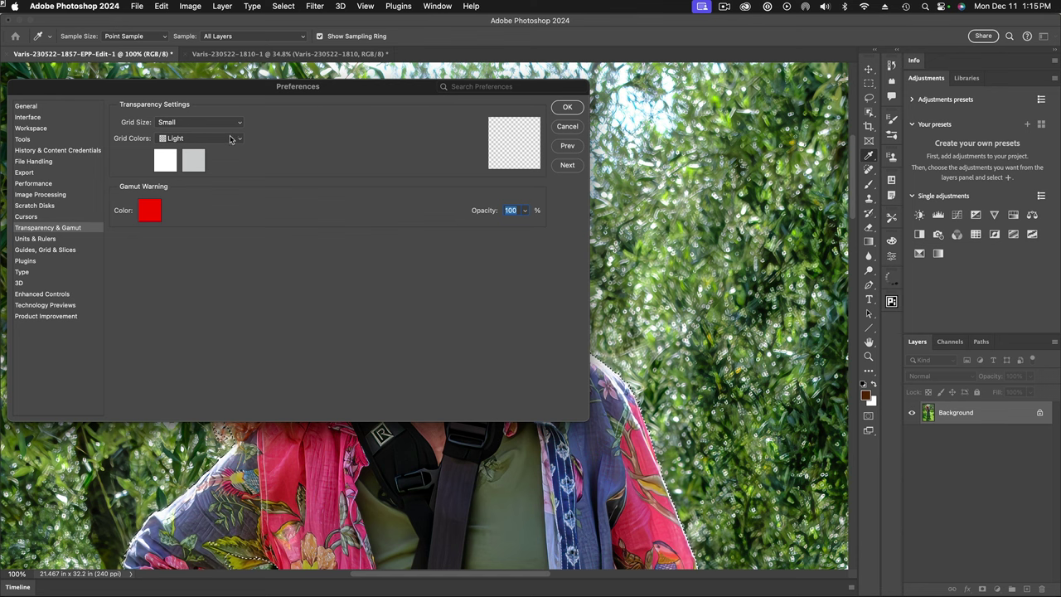
pyautogui.click(234, 123)
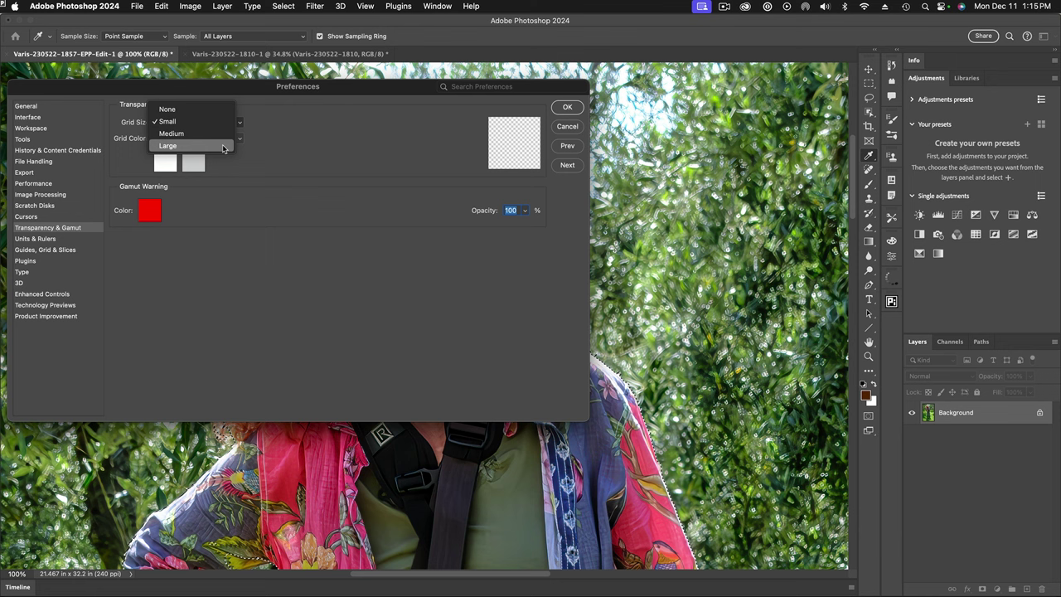
pyautogui.click(222, 147)
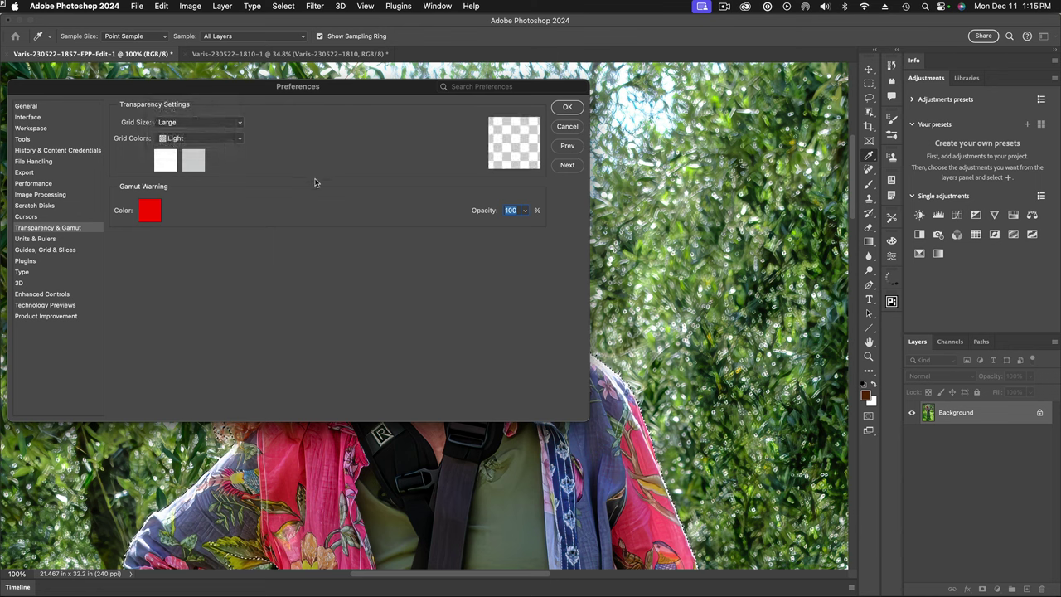
# Darken the custom light grid colour to grey d8d8d8 and confirm it
pyautogui.click(164, 160)
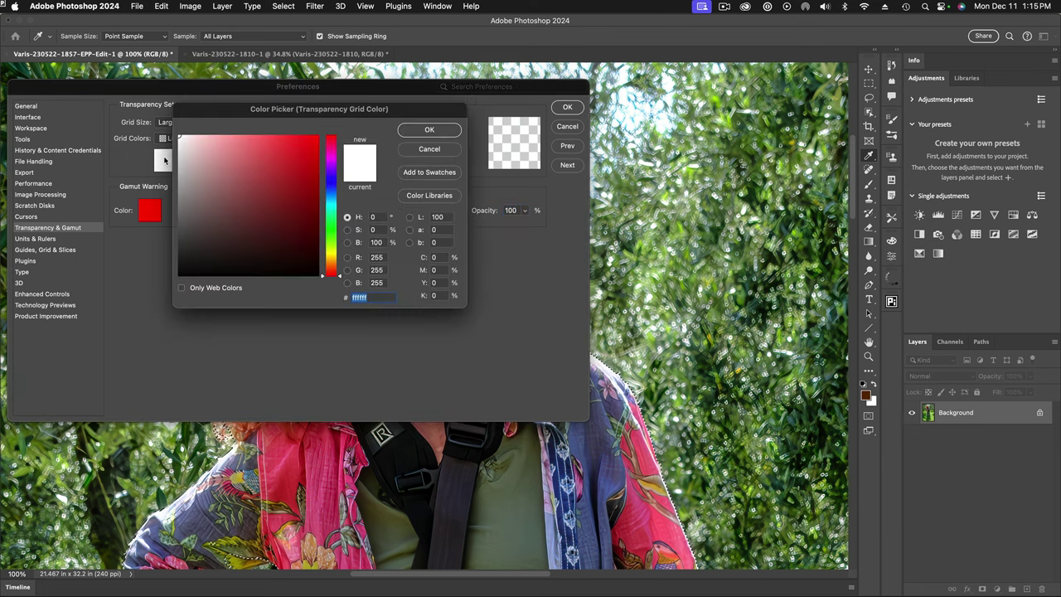
pyautogui.moveTo(180, 141); pyautogui.dragTo(177, 151)
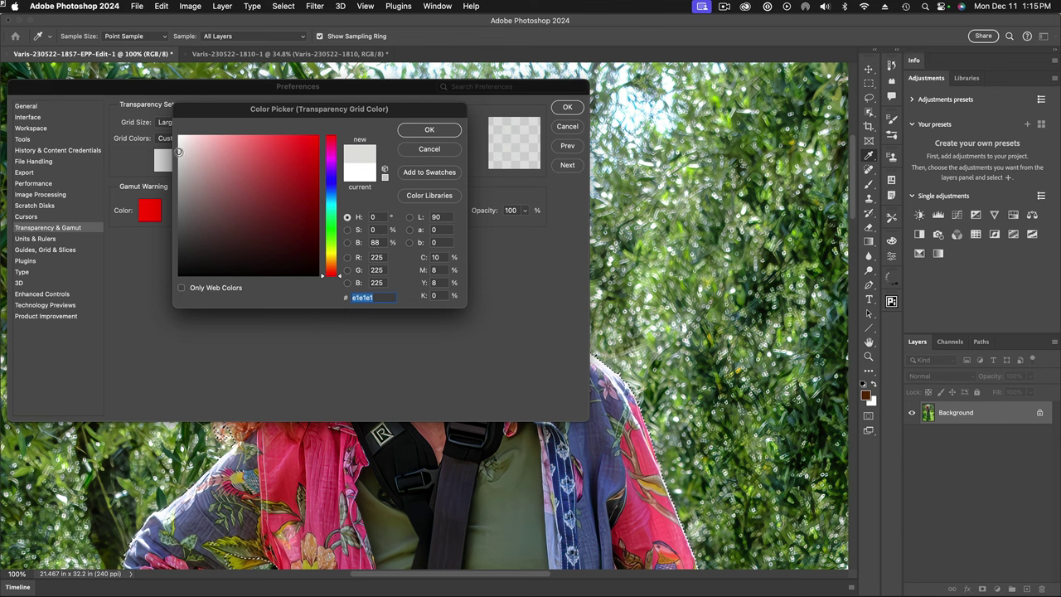
pyautogui.moveTo(178, 151); pyautogui.dragTo(179, 155)
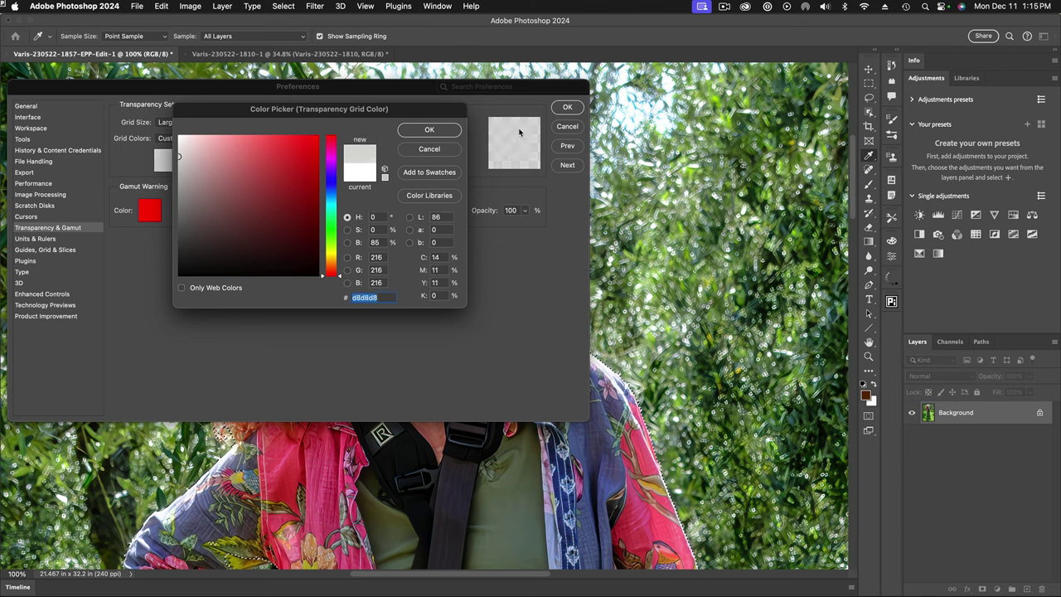
pyautogui.click(448, 131)
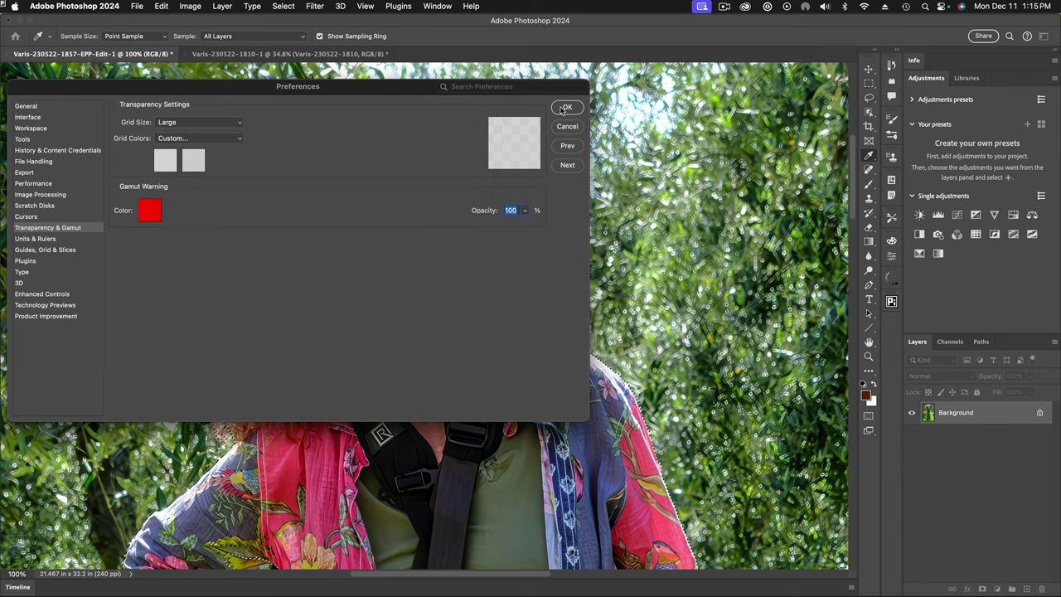
# Save the preferences and open the woman's selection in Select and Mask
pyautogui.click(565, 108)
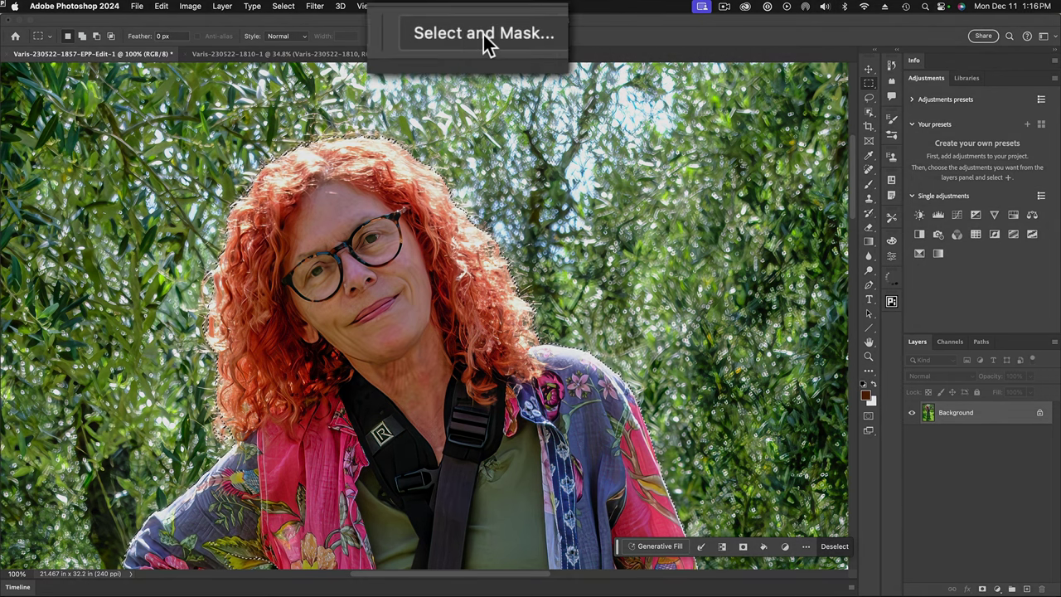
pyautogui.click(481, 36)
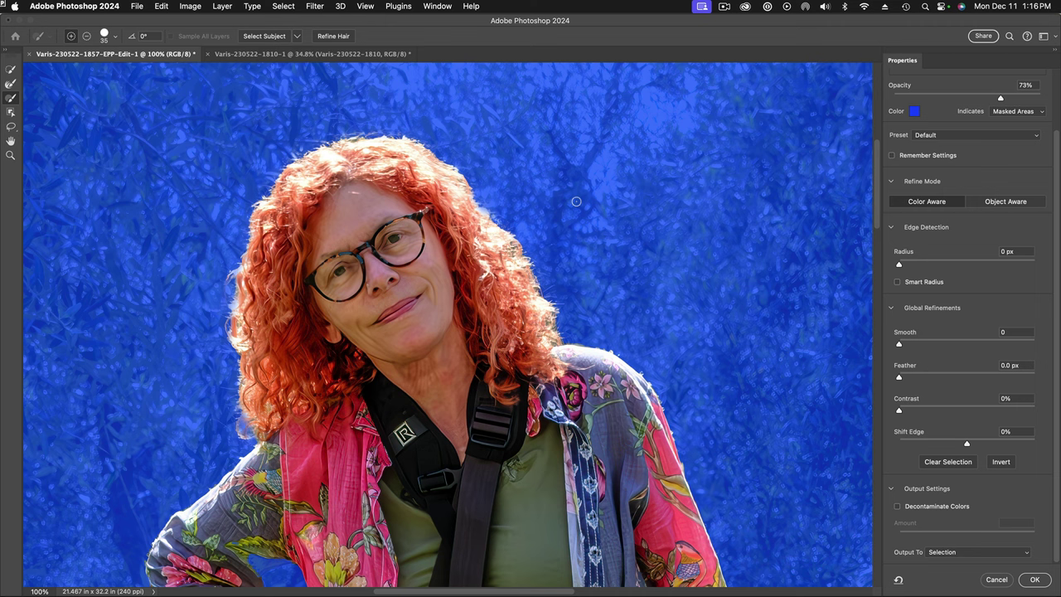
pyautogui.scroll(3, 930, 165)
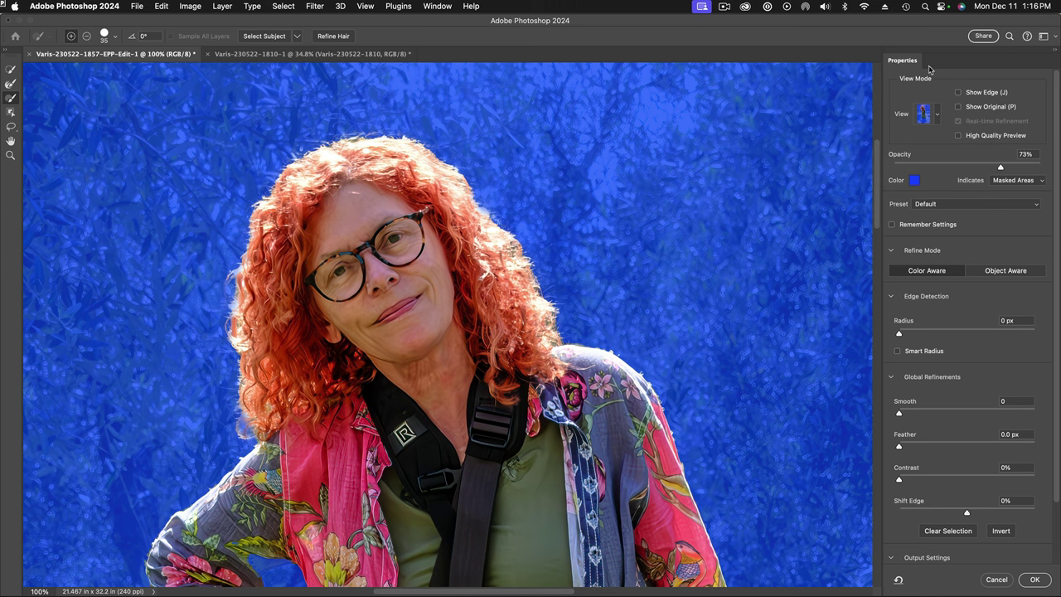
# Preview the mask in Black & White, then return to the Overlay view
pyautogui.click(936, 118)
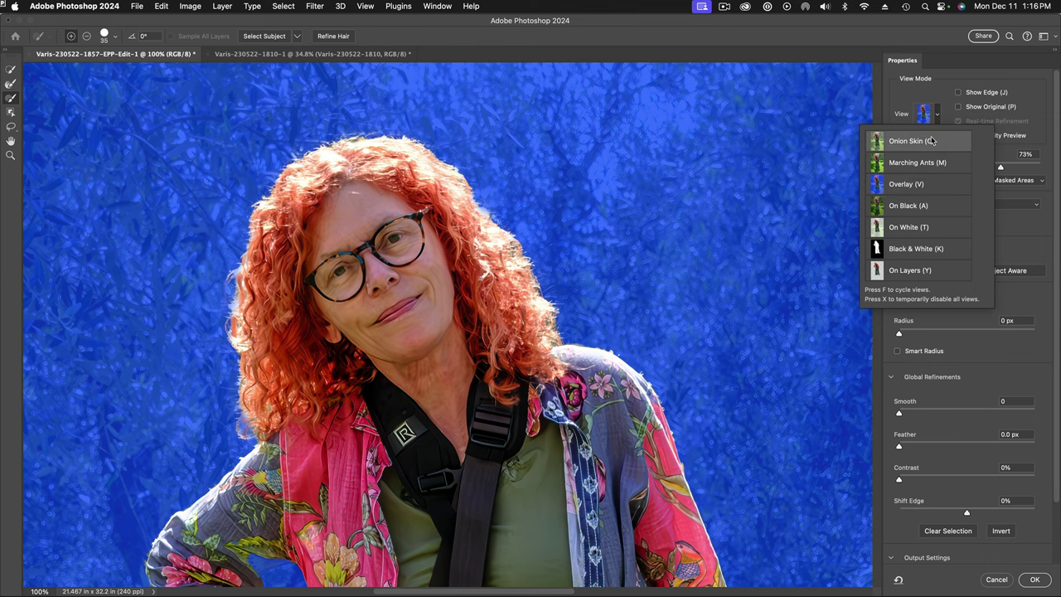
pyautogui.click(905, 248)
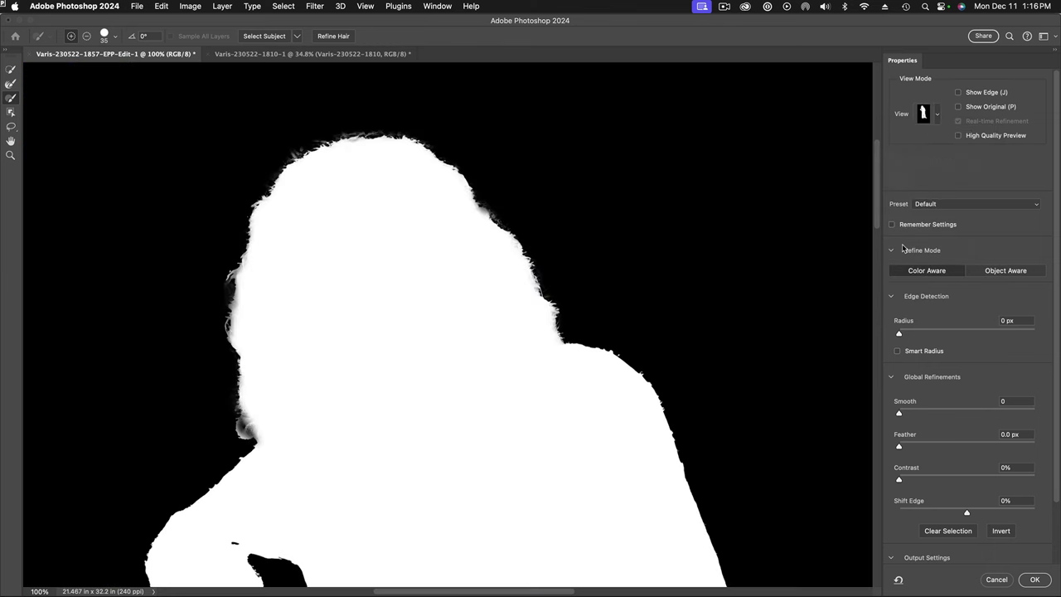
pyautogui.click(937, 115)
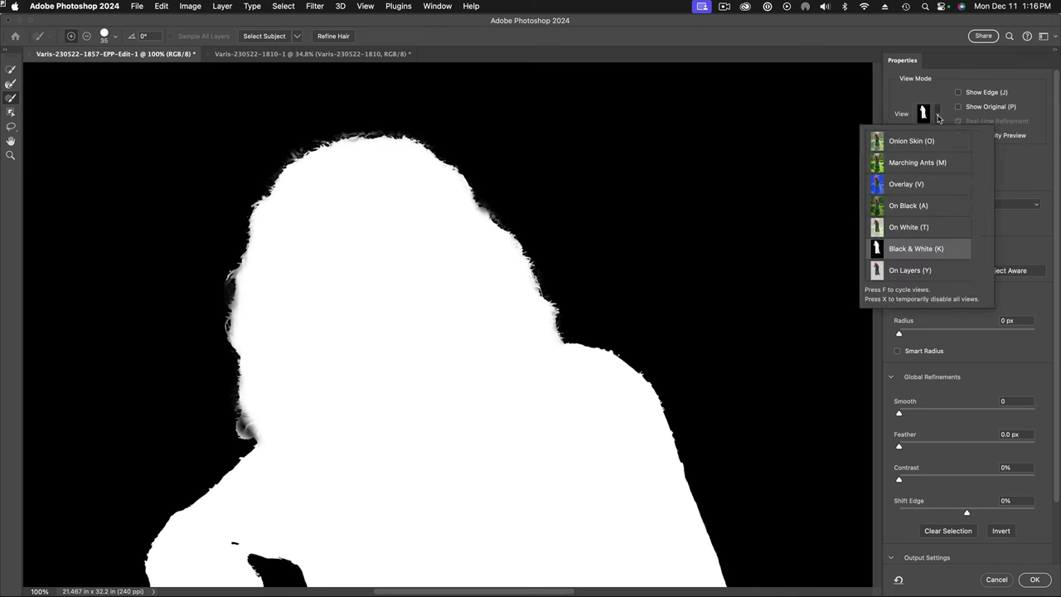
pyautogui.click(886, 190)
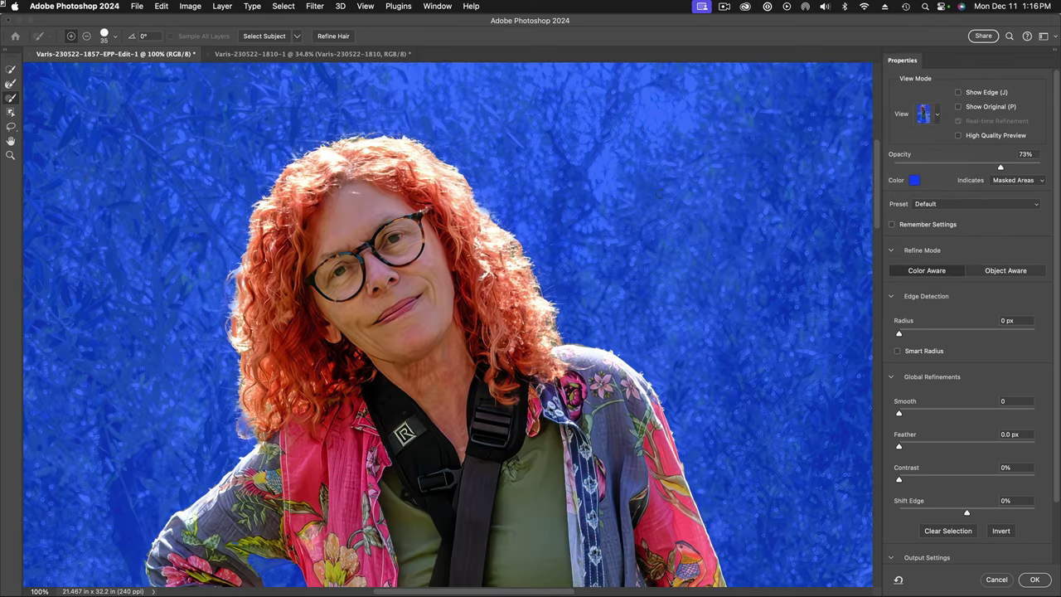
# Set the overlay colour to deep blue 0024ff after briefly trying red
pyautogui.click(914, 180)
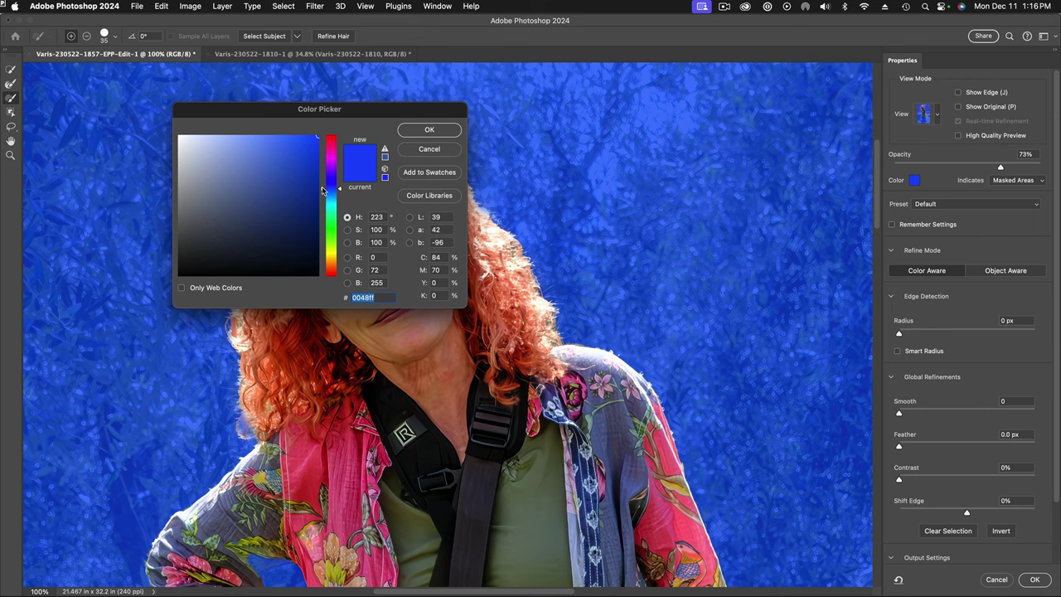
pyautogui.moveTo(323, 190); pyautogui.dragTo(333, 122)
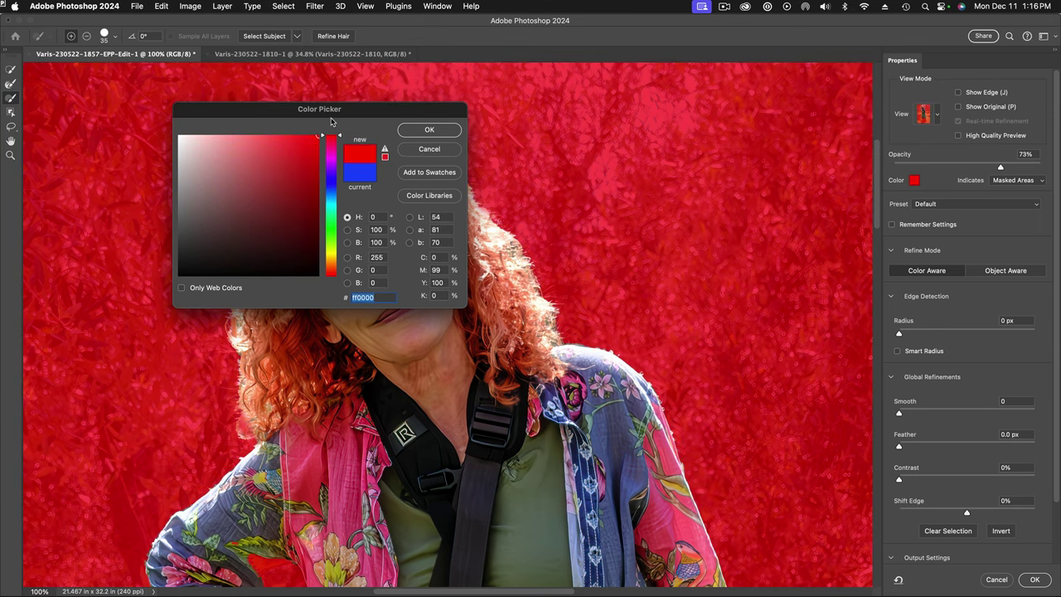
pyautogui.click(331, 186)
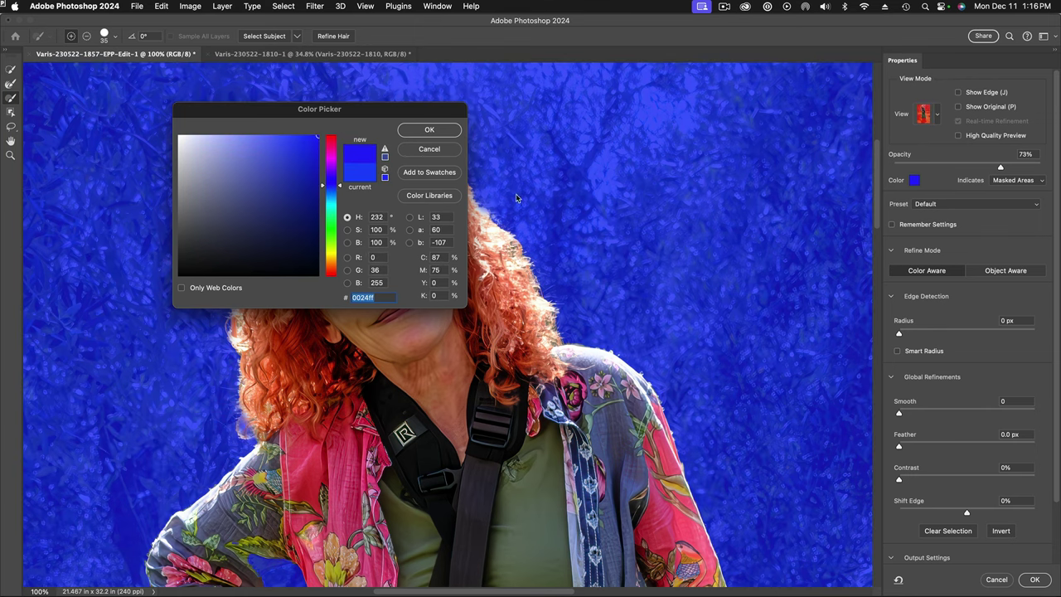
pyautogui.click(428, 130)
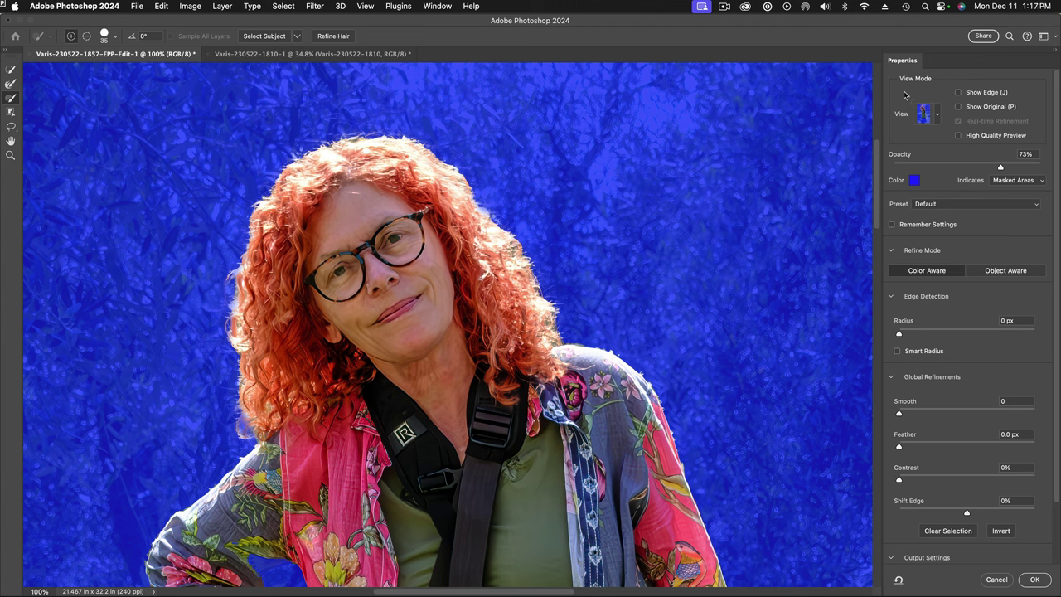
# Check Marching Ants, zoom to 200% in Overlay view, and pan to the hair's top
pyautogui.click(937, 115)
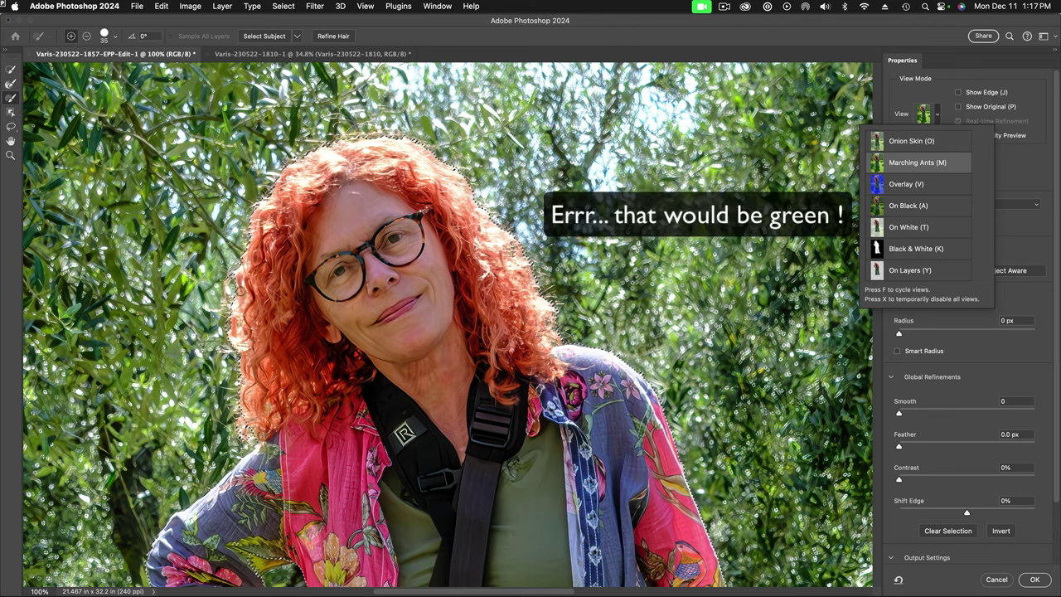
pyautogui.click(917, 162)
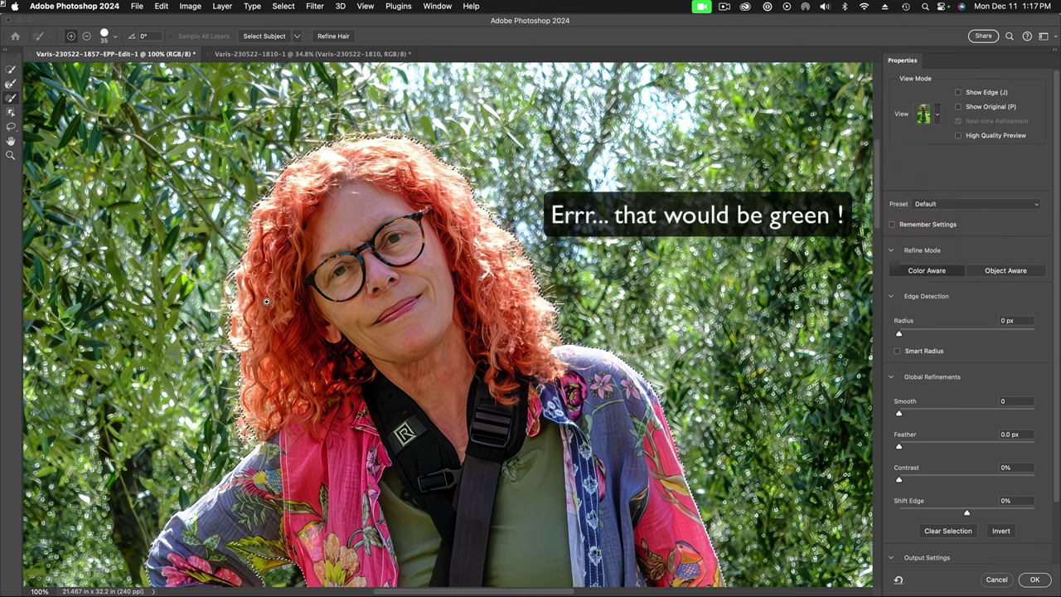
pyautogui.scroll(2, 266, 301)
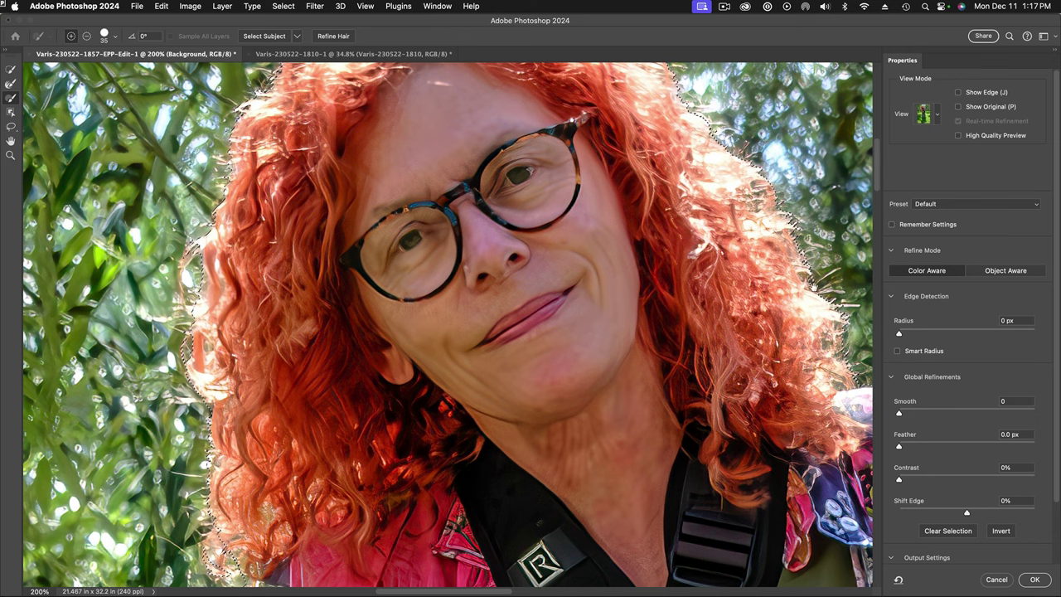
pyautogui.click(937, 114)
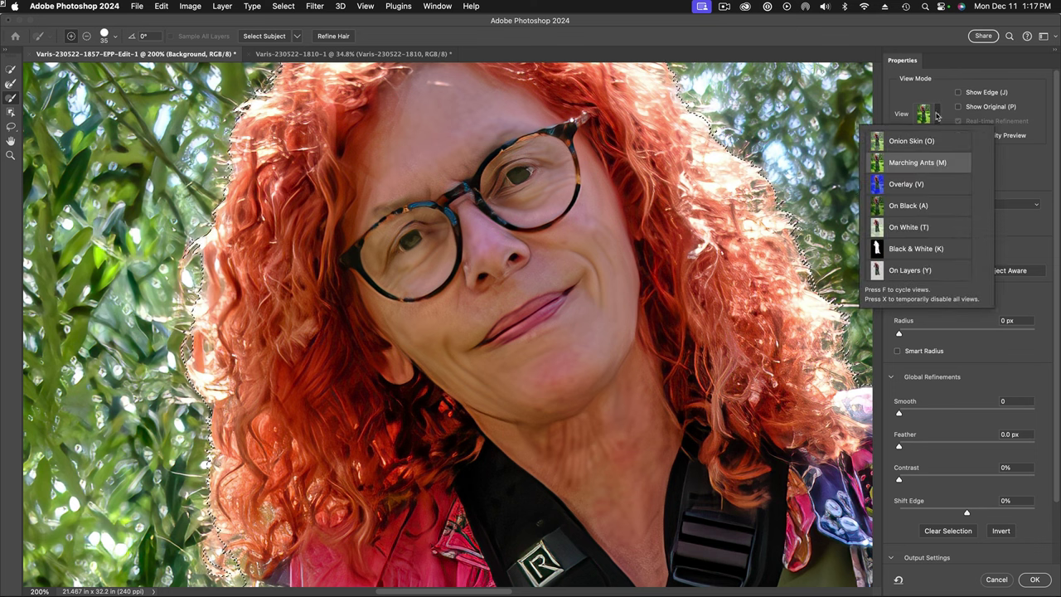
pyautogui.press('v')
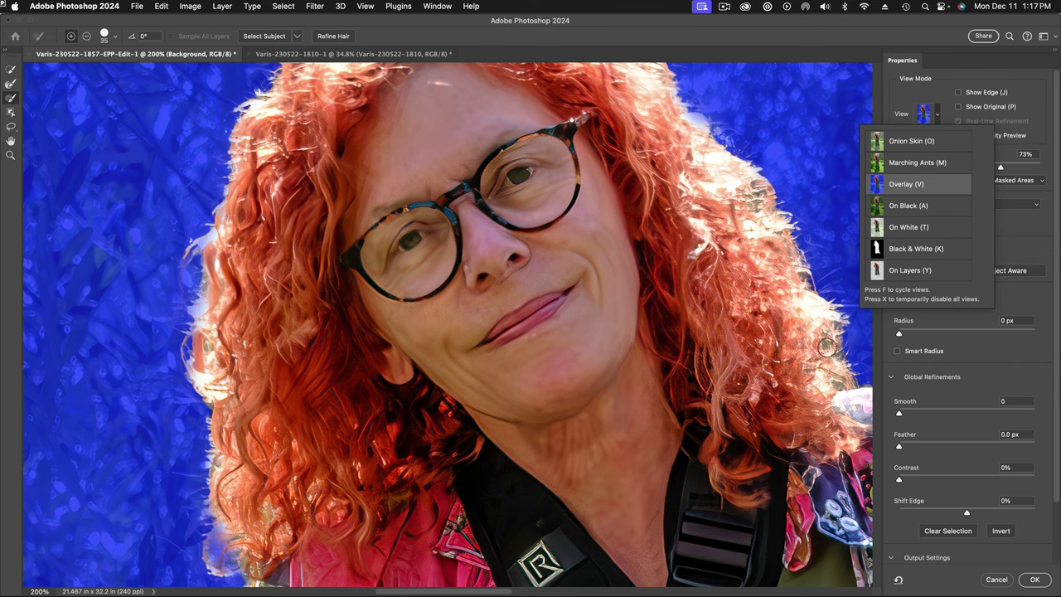
pyautogui.moveTo(748, 262); pyautogui.dragTo(686, 377)
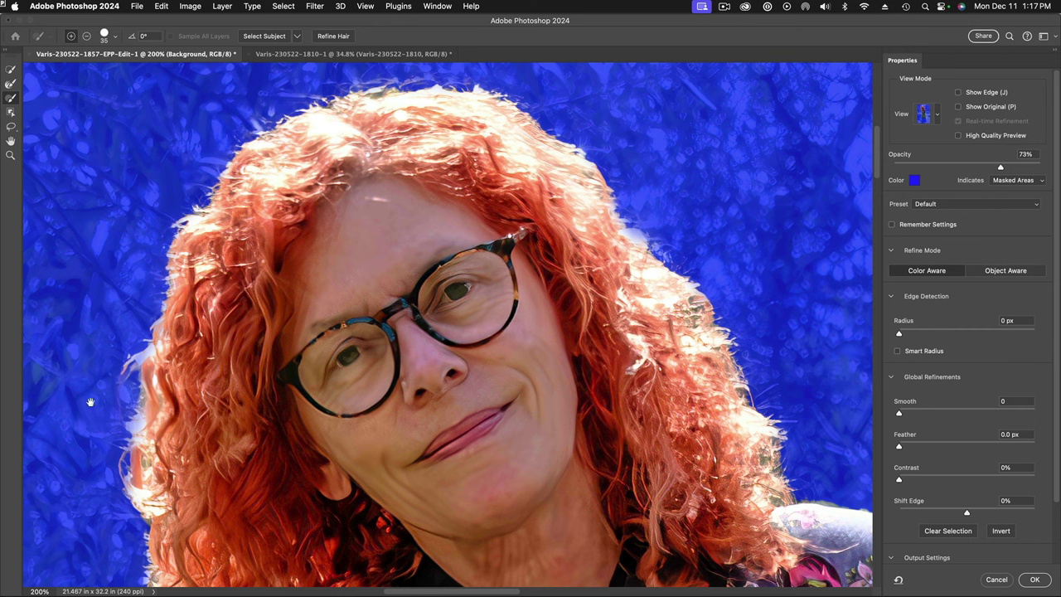
# Run Refine Hair to separate the background between the curly red strands
pyautogui.click(323, 37)
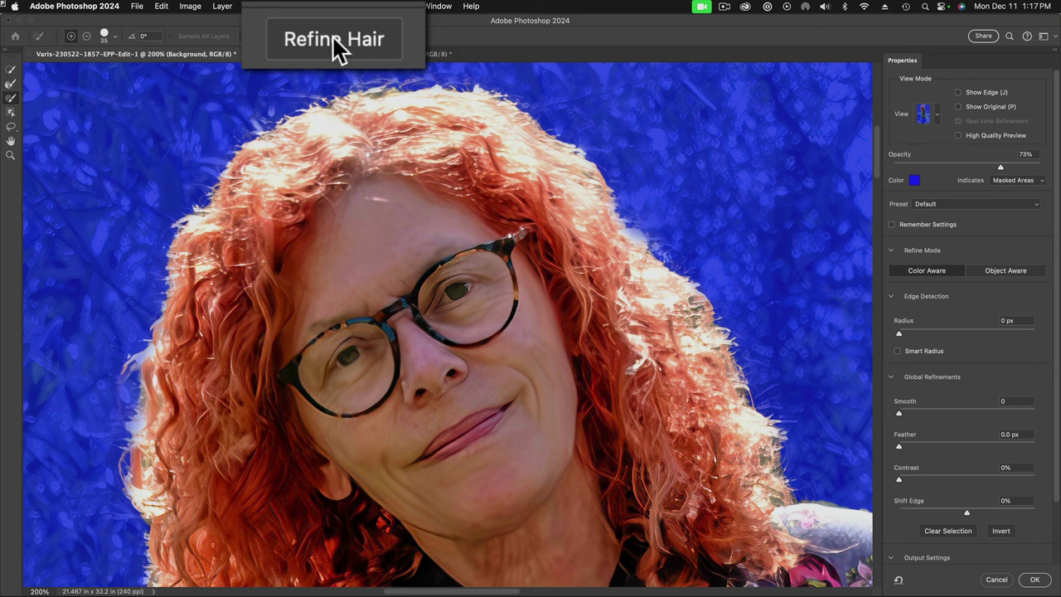
pyautogui.click(334, 36)
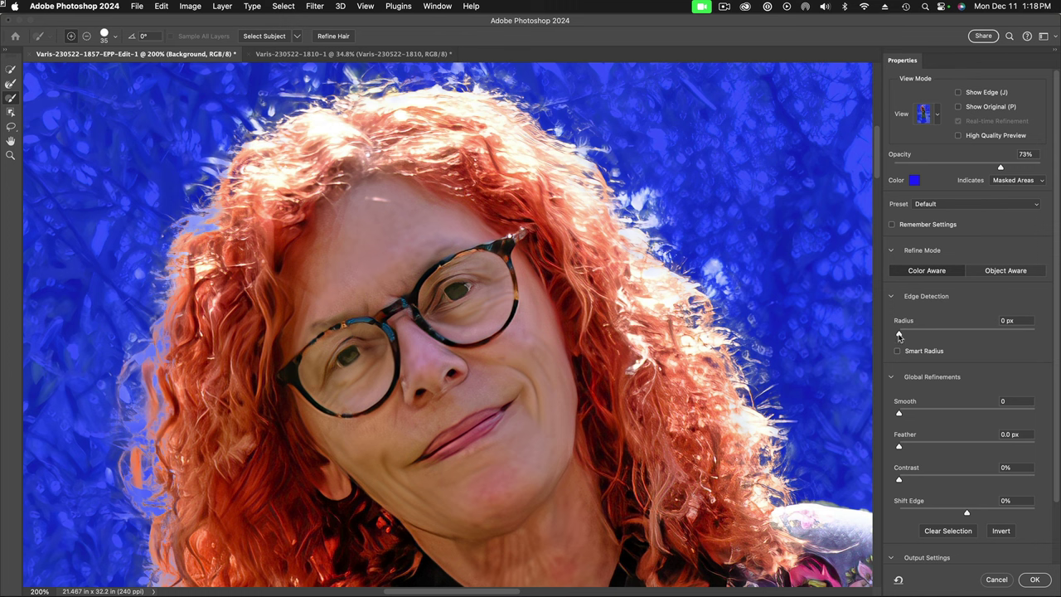
# Adjust the Edge Detection radius and toggle the refine brush between subtracting and adding
pyautogui.moveTo(899, 336); pyautogui.dragTo(933, 335)
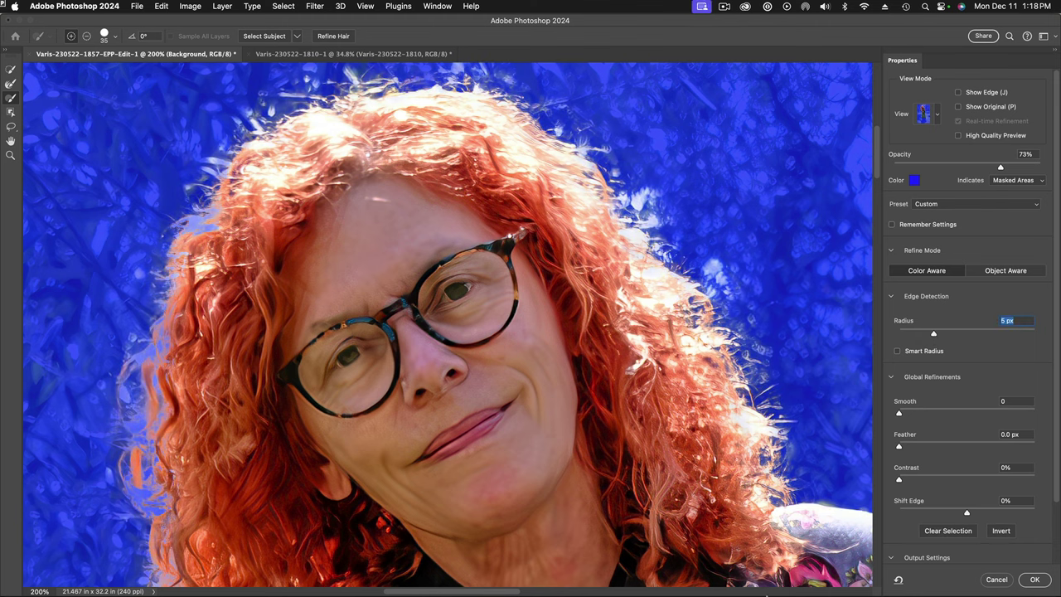
pyautogui.hscroll(5, 771, 551)
pyautogui.scroll(-4, 771, 551)
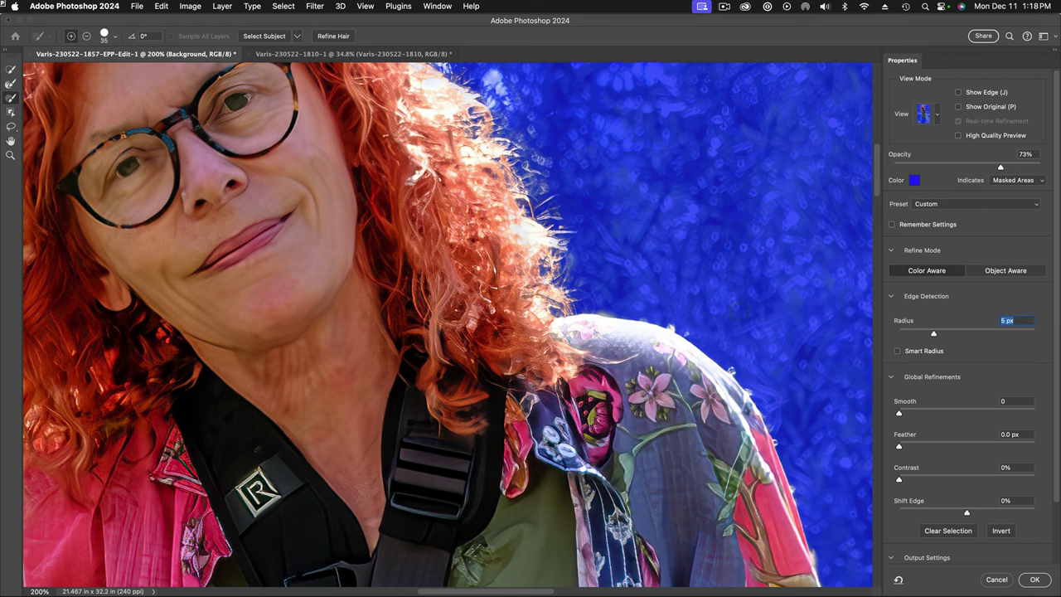
pyautogui.scroll(-5, 717, 406)
pyautogui.hscroll(5, 717, 406)
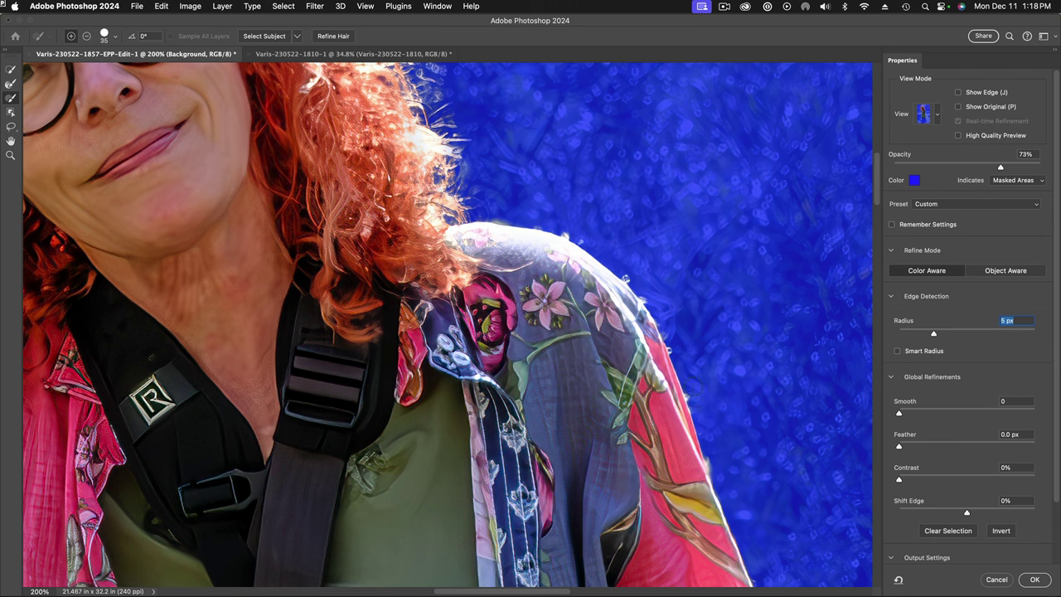
pyautogui.press('alt')
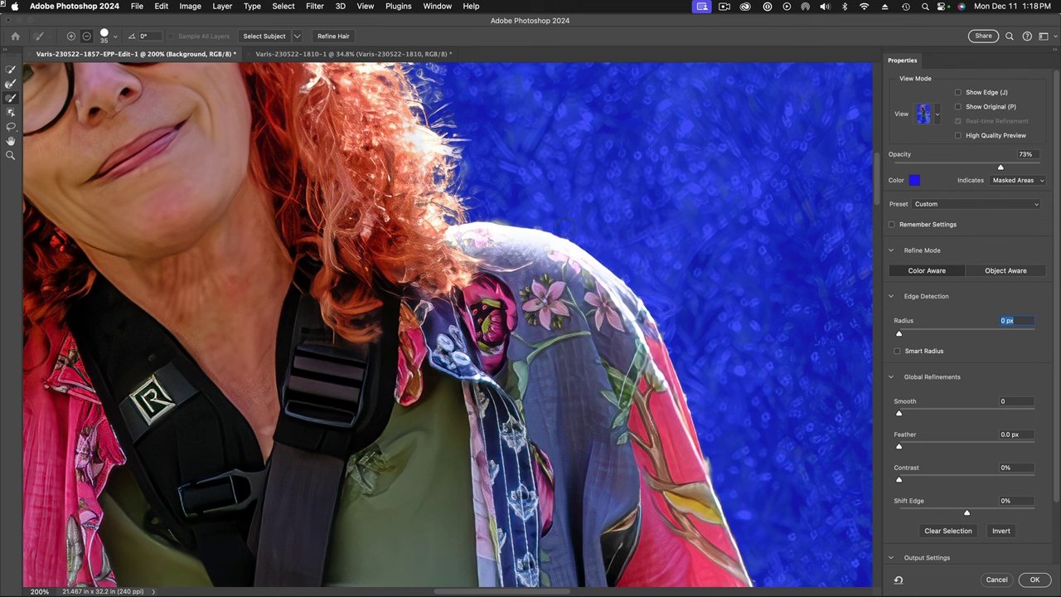
pyautogui.press('alt')
# Pan and zoom out to view the face, hair and floral shirt
pyautogui.moveTo(363, 271); pyautogui.dragTo(612, 591)
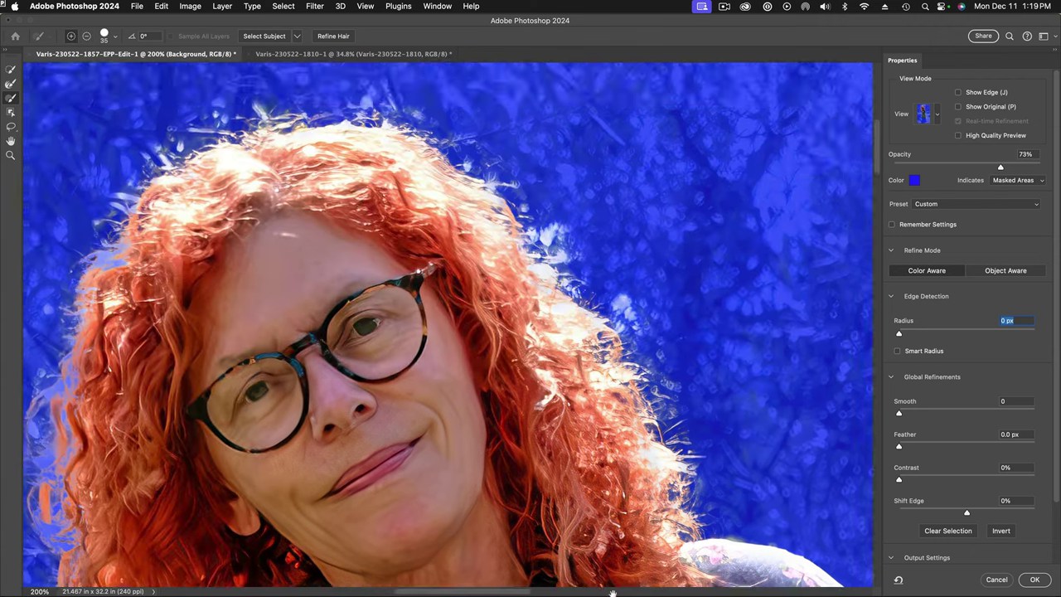
pyautogui.hscroll(-3, 458, 473)
pyautogui.scroll(-3, 205, 297)
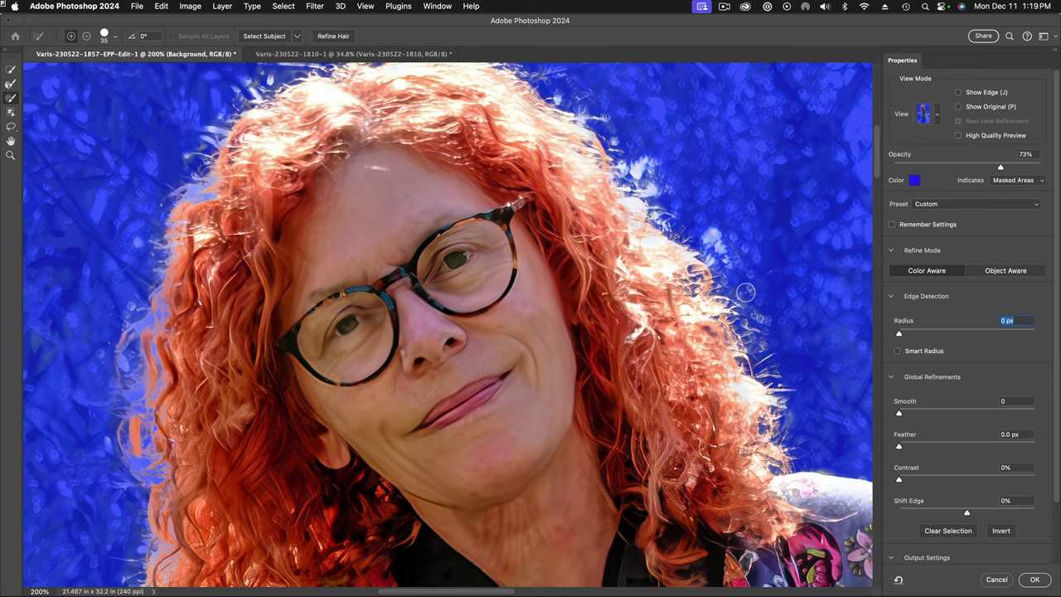
pyautogui.press('super+minus')
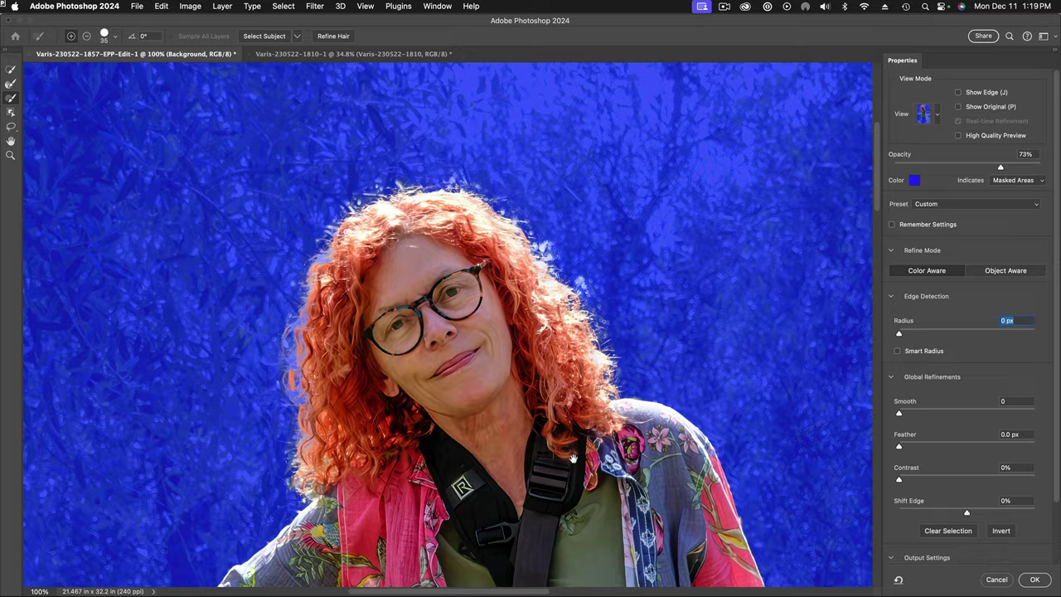
pyautogui.moveTo(573, 459); pyautogui.dragTo(548, 345)
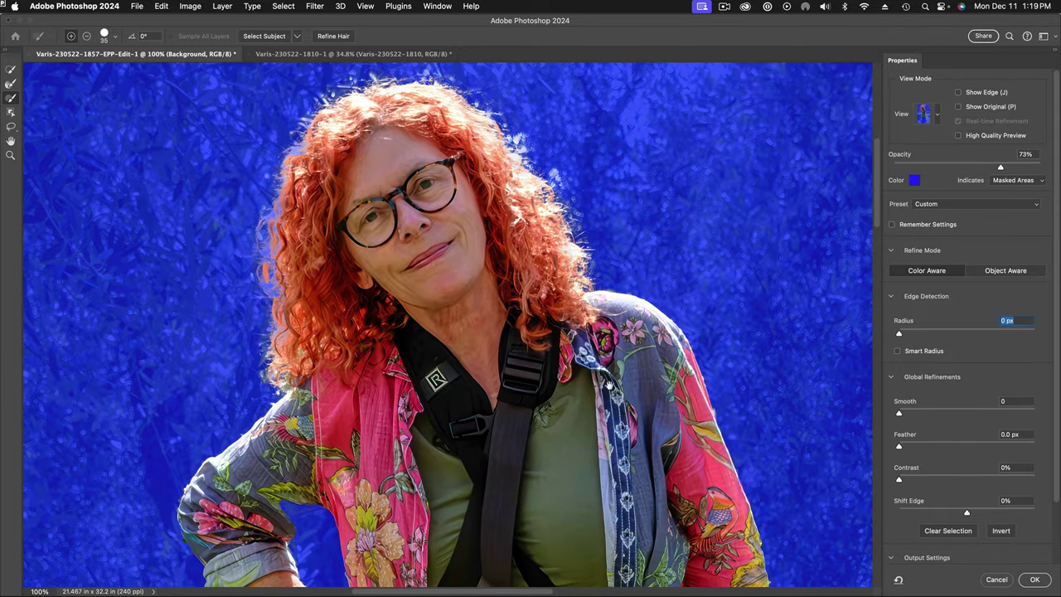
# Output the refined selection as a New Layer with Layer Mask and apply it
pyautogui.scroll(-3, 944, 501)
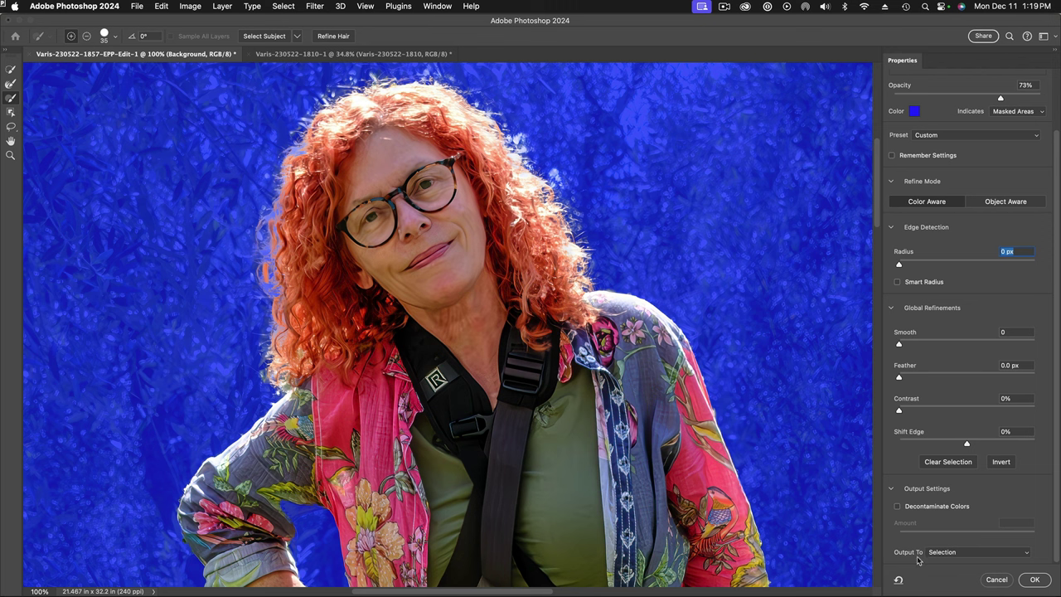
pyautogui.click(1028, 556)
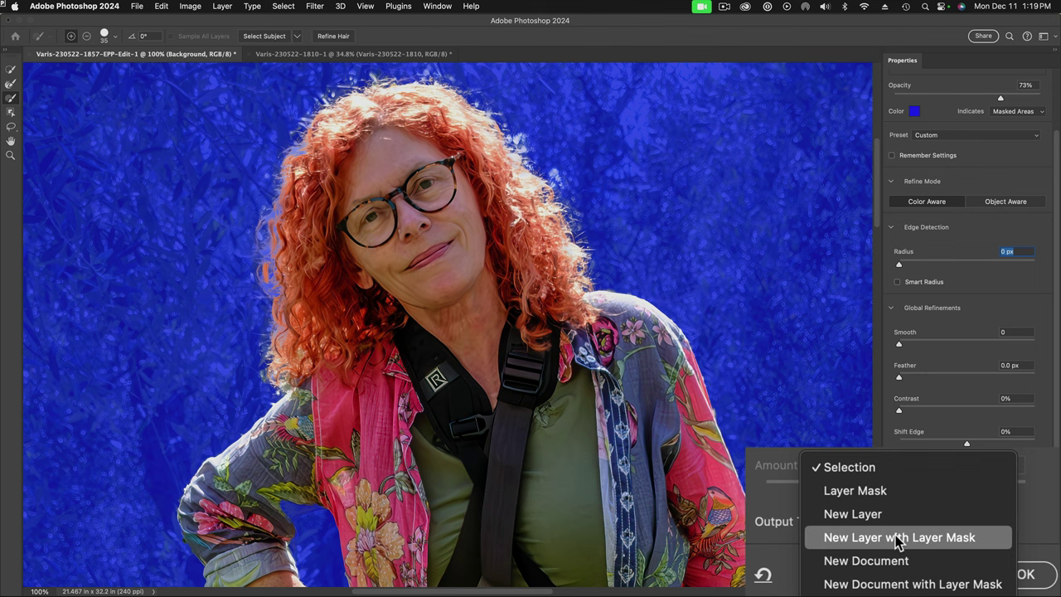
pyautogui.click(895, 539)
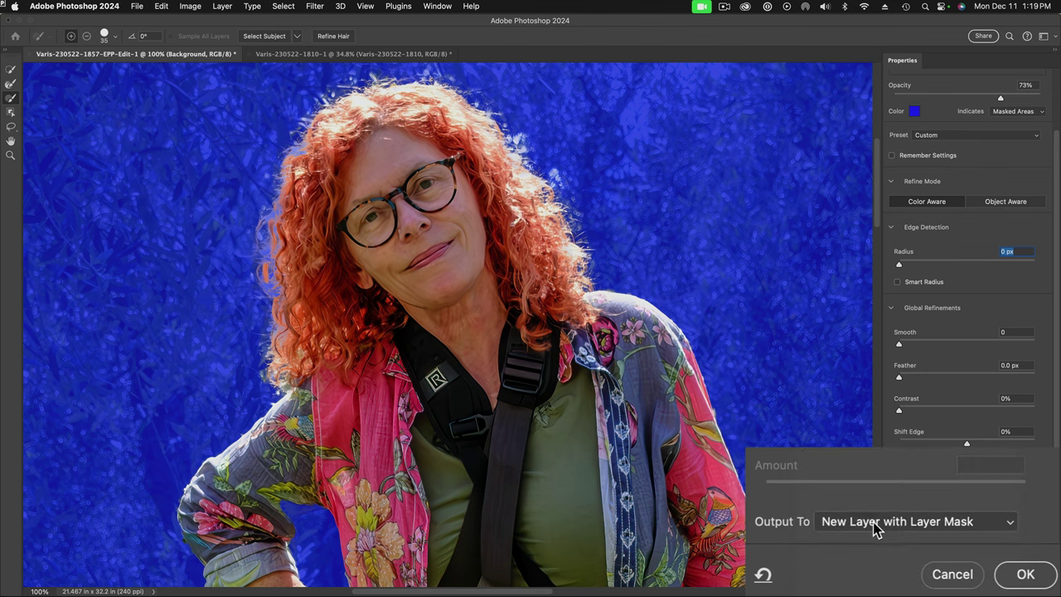
pyautogui.click(1020, 575)
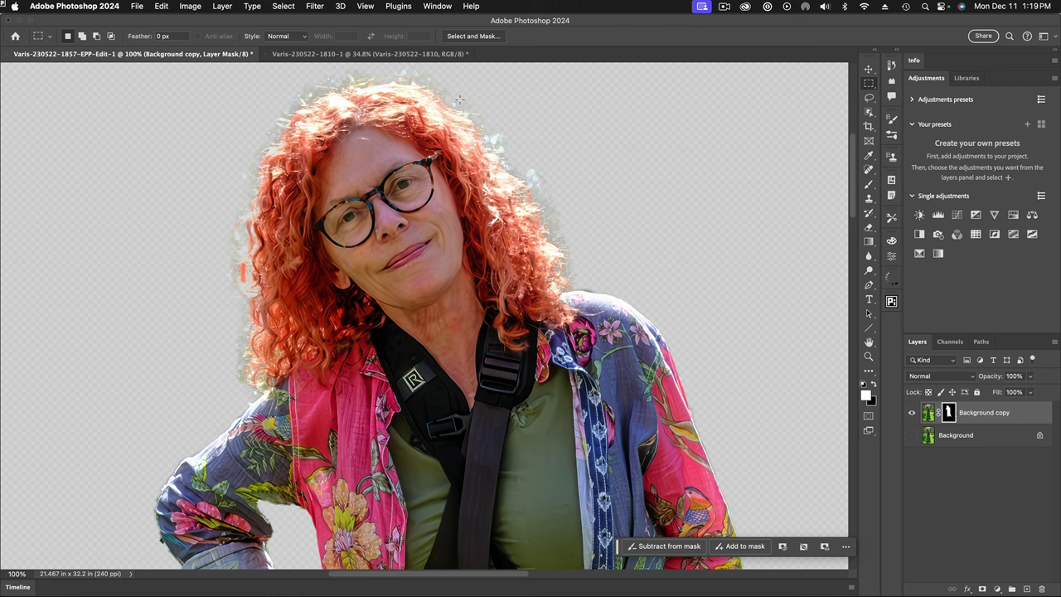
pyautogui.click(263, 213)
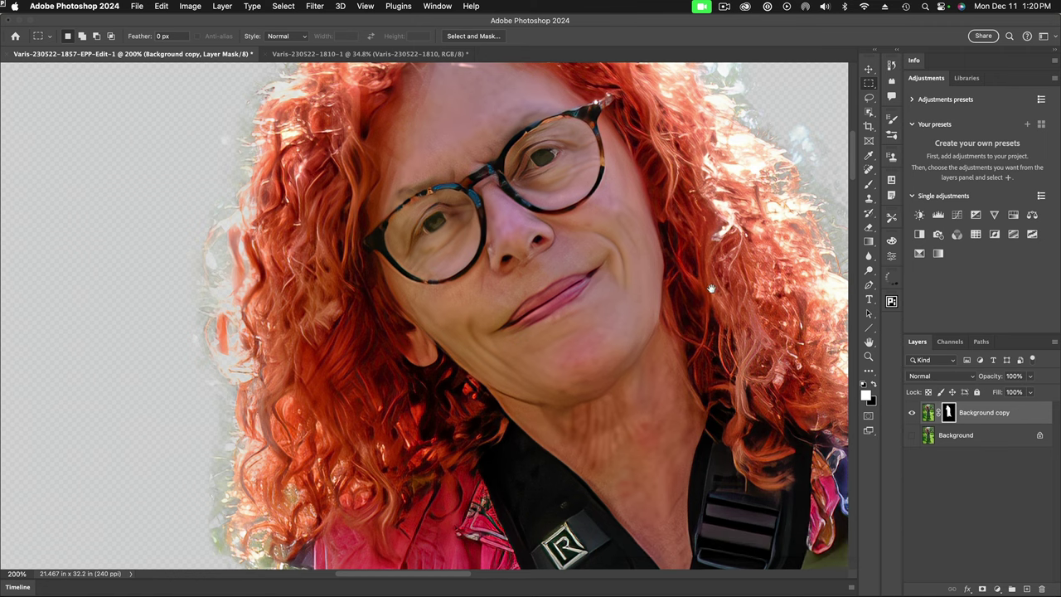
pyautogui.moveTo(711, 288); pyautogui.dragTo(608, 355)
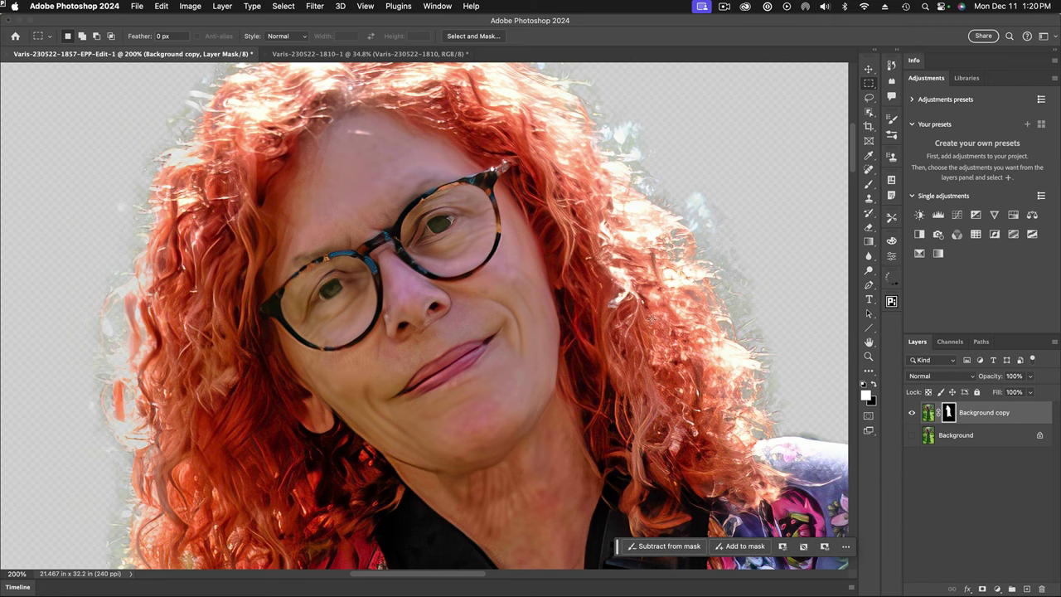
pyautogui.press('super+minus')
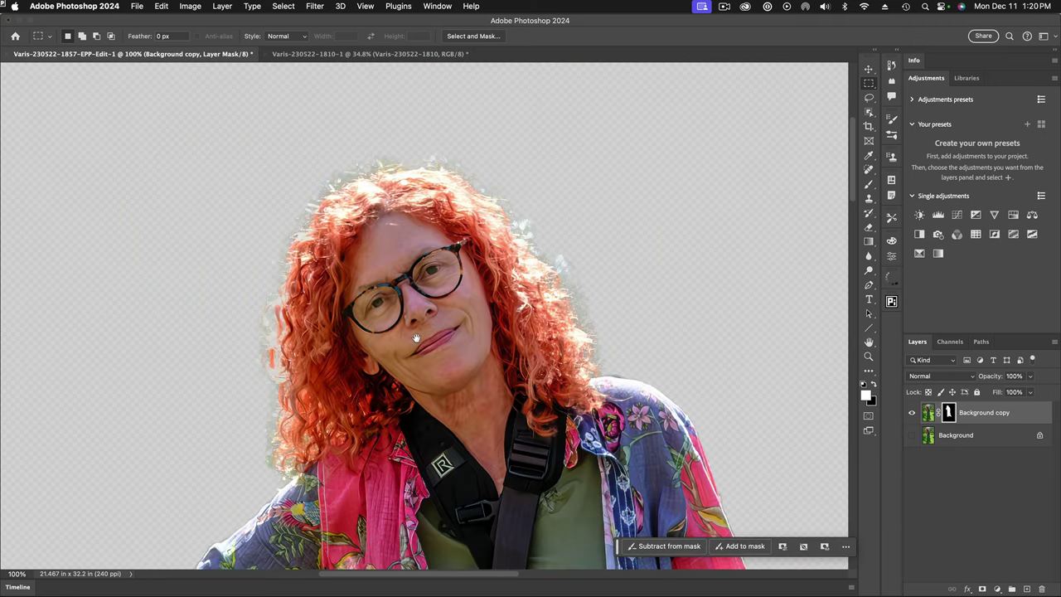
pyautogui.moveTo(416, 338); pyautogui.dragTo(323, 276)
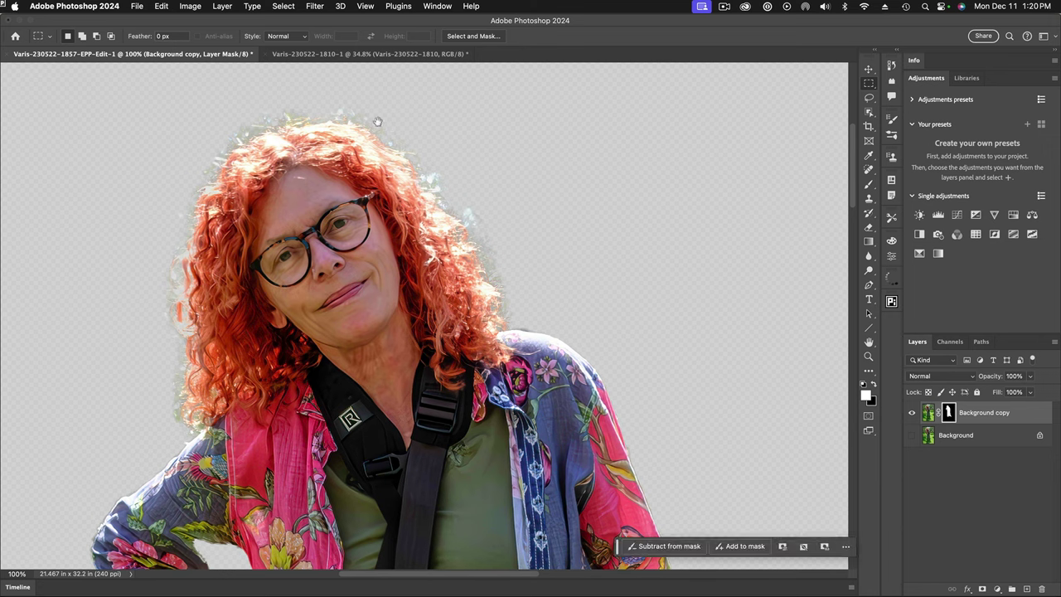
pyautogui.click(386, 55)
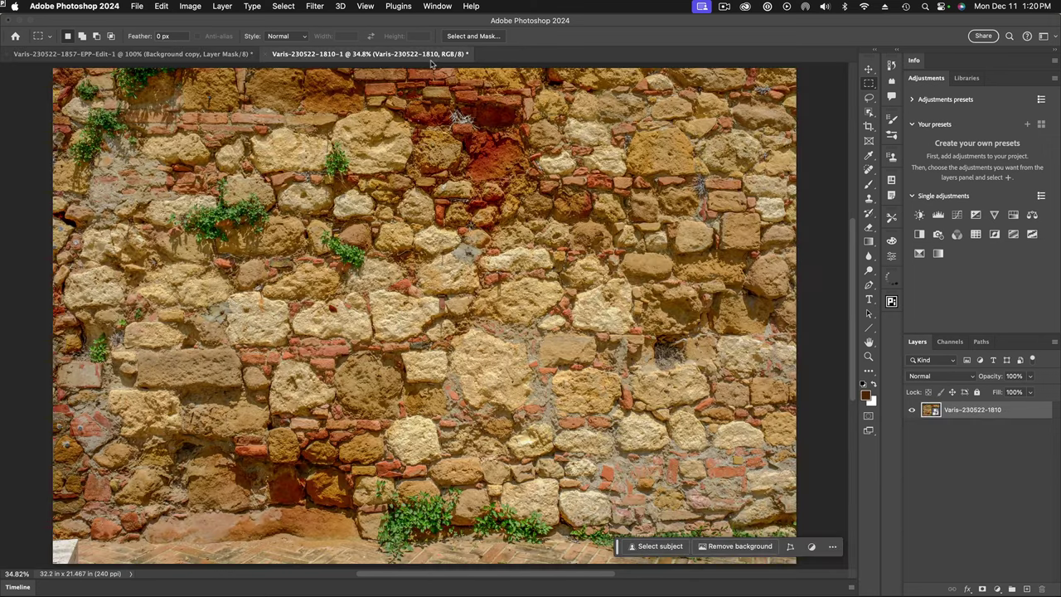
pyautogui.click(172, 57)
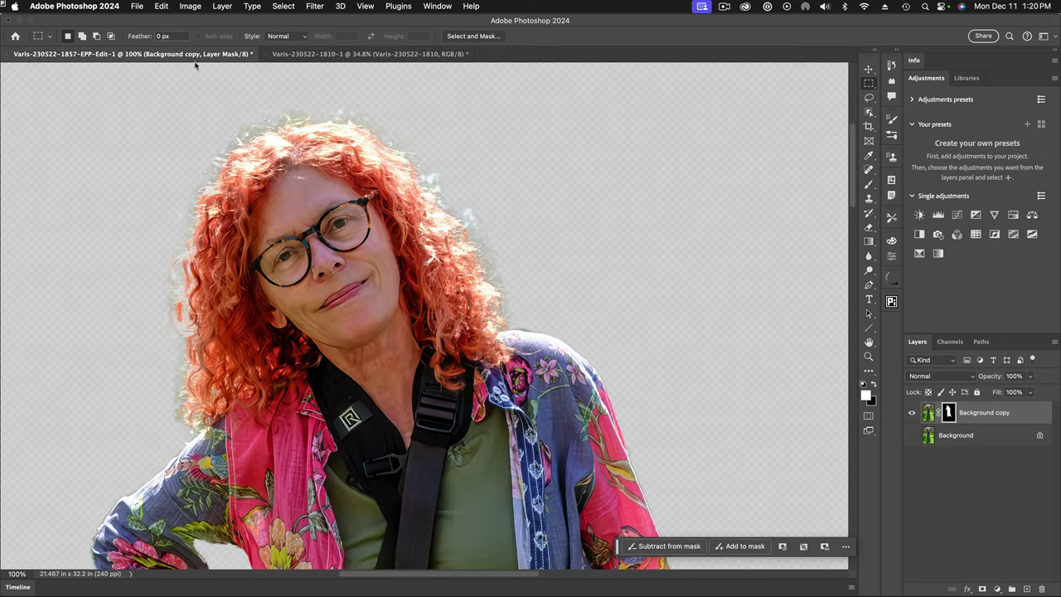
pyautogui.click(868, 70)
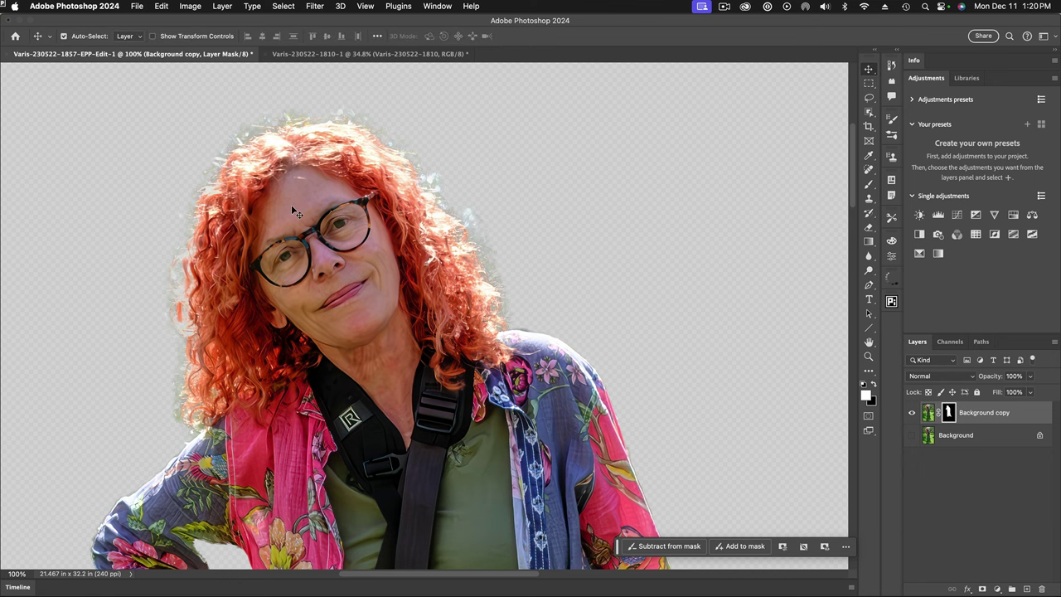
pyautogui.moveTo(292, 209); pyautogui.dragTo(370, 54)
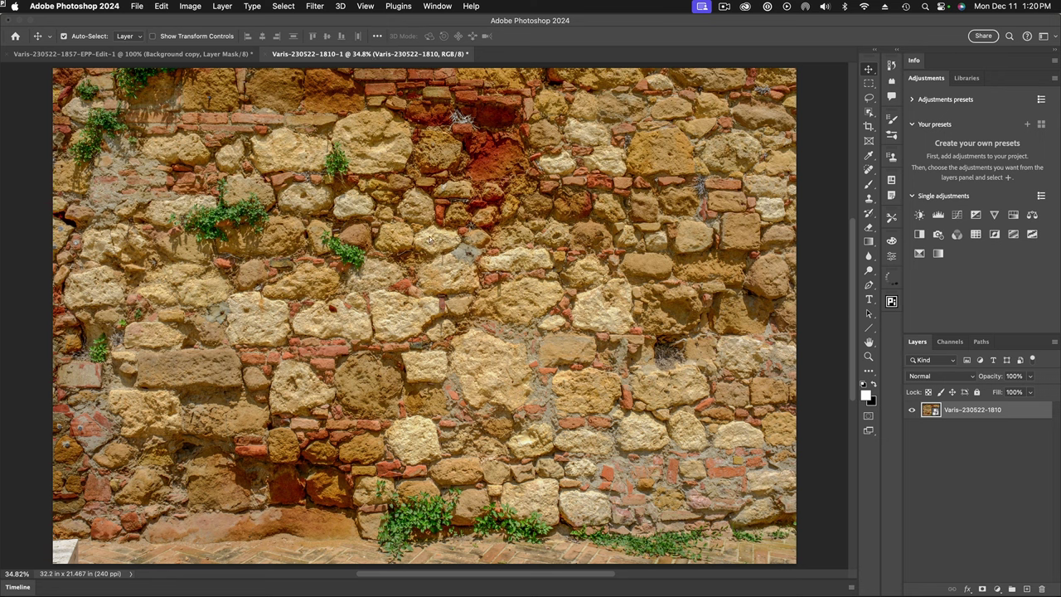
pyautogui.moveTo(446, 287); pyautogui.dragTo(452, 292)
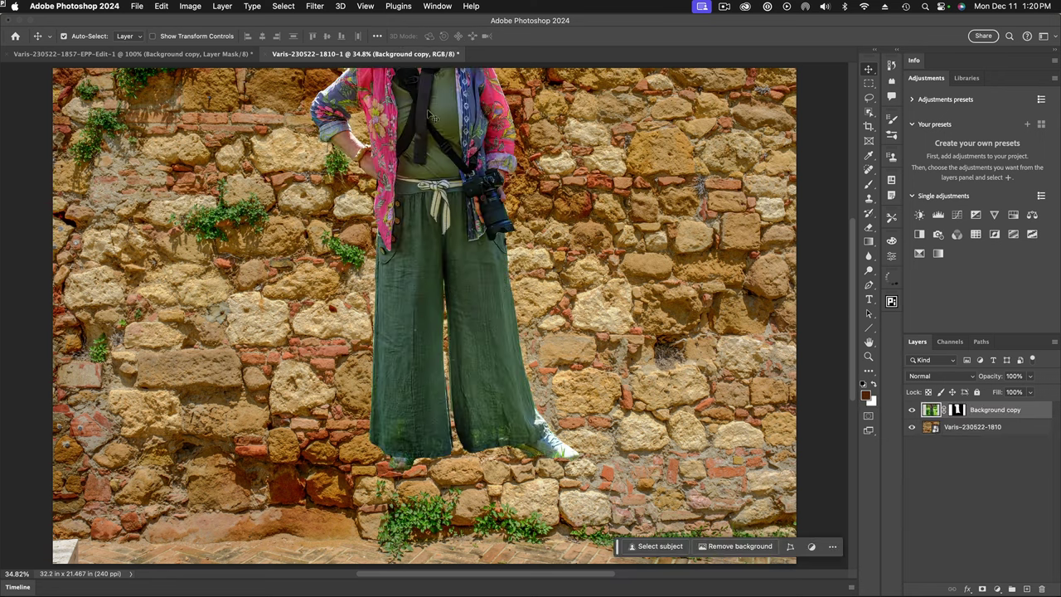
pyautogui.moveTo(431, 116); pyautogui.dragTo(517, 263)
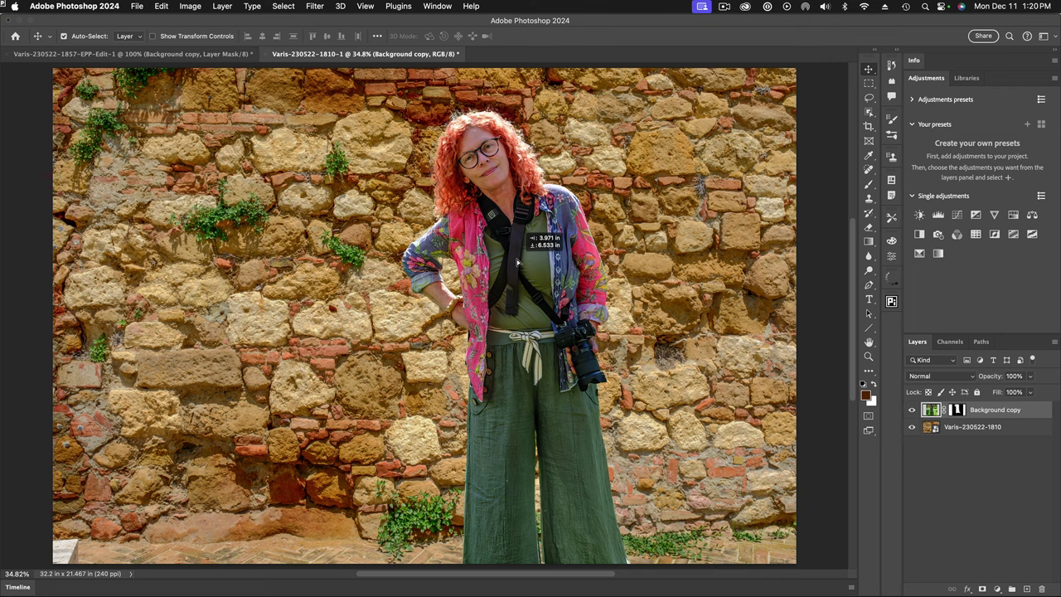
pyautogui.moveTo(518, 263); pyautogui.dragTo(518, 263)
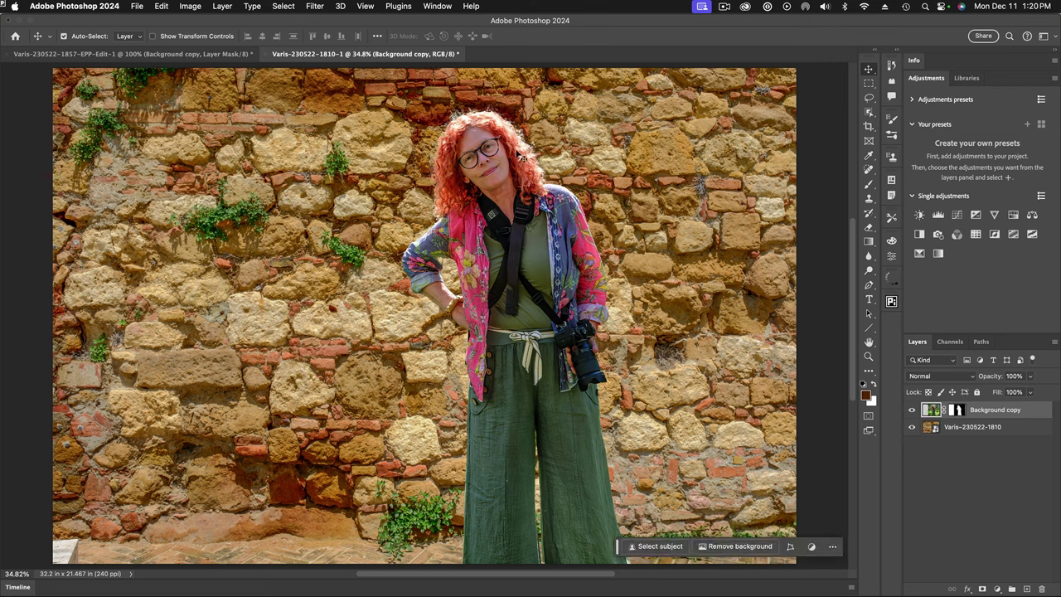
pyautogui.moveTo(529, 343)
pyautogui.mouseDown()
pyautogui.moveTo(519, 344)
pyautogui.moveTo(547, 348)
pyautogui.moveTo(517, 344)
pyautogui.mouseUp()
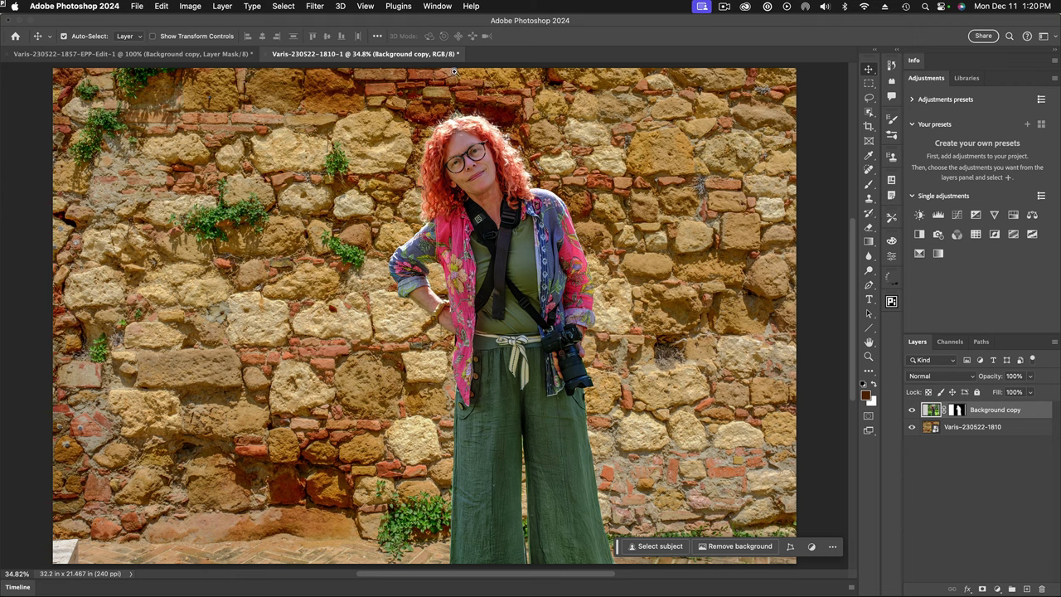
pyautogui.press('super')
pyautogui.keyDown('super'); pyautogui.click(454, 135); pyautogui.keyUp('super')
pyautogui.keyDown('super'); pyautogui.click(452, 136); pyautogui.keyUp('super')
pyautogui.keyDown('super'); pyautogui.click(442, 172); pyautogui.keyUp('super')
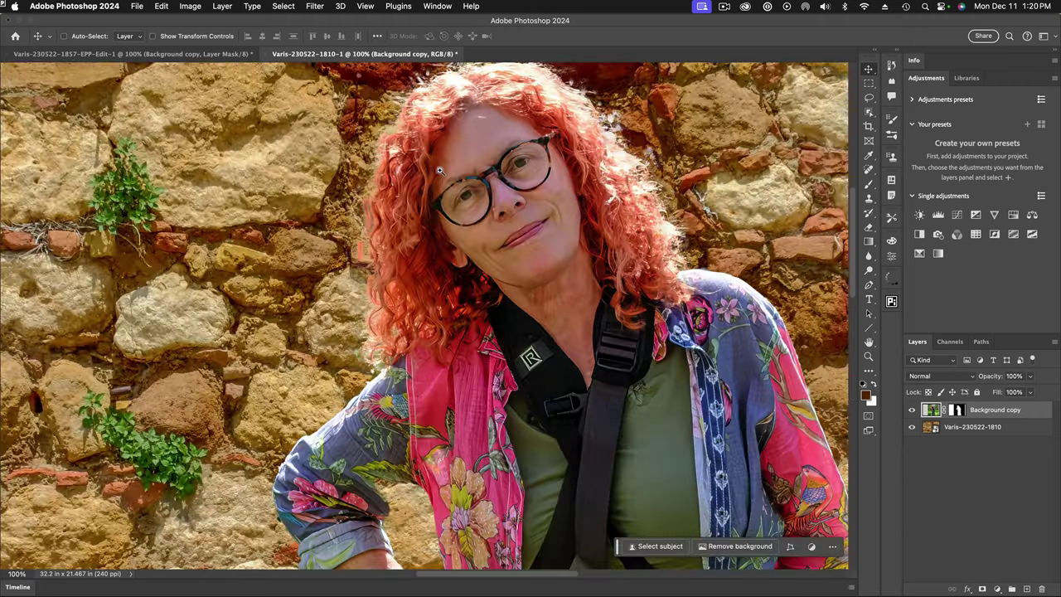
pyautogui.keyDown('super'); pyautogui.click(437, 172); pyautogui.keyUp('super')
pyautogui.scroll(3, 410, 147)
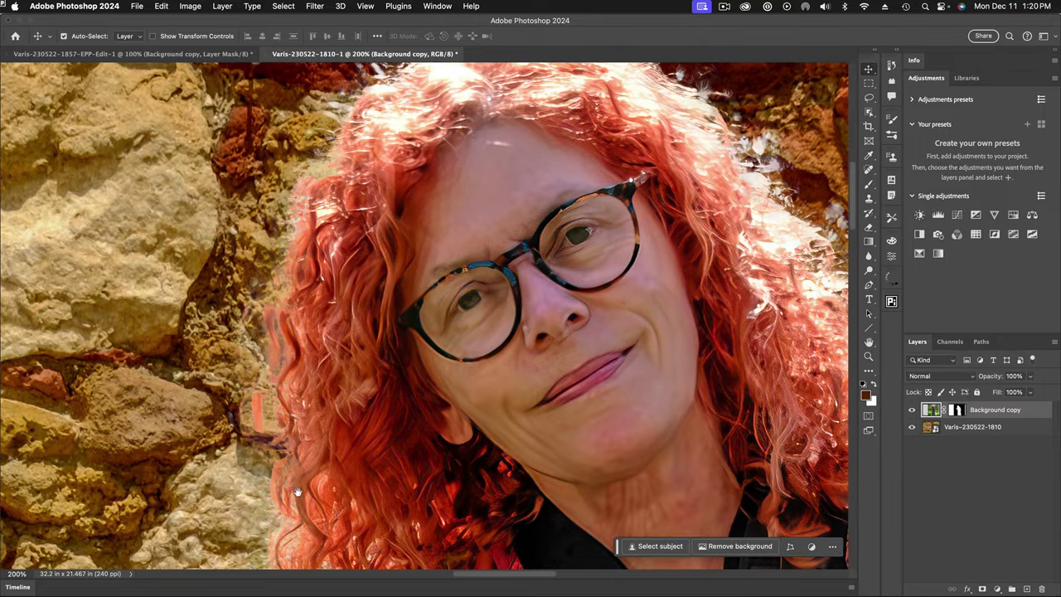
pyautogui.hscroll(5, 331, 527)
pyautogui.scroll(-1, 330, 527)
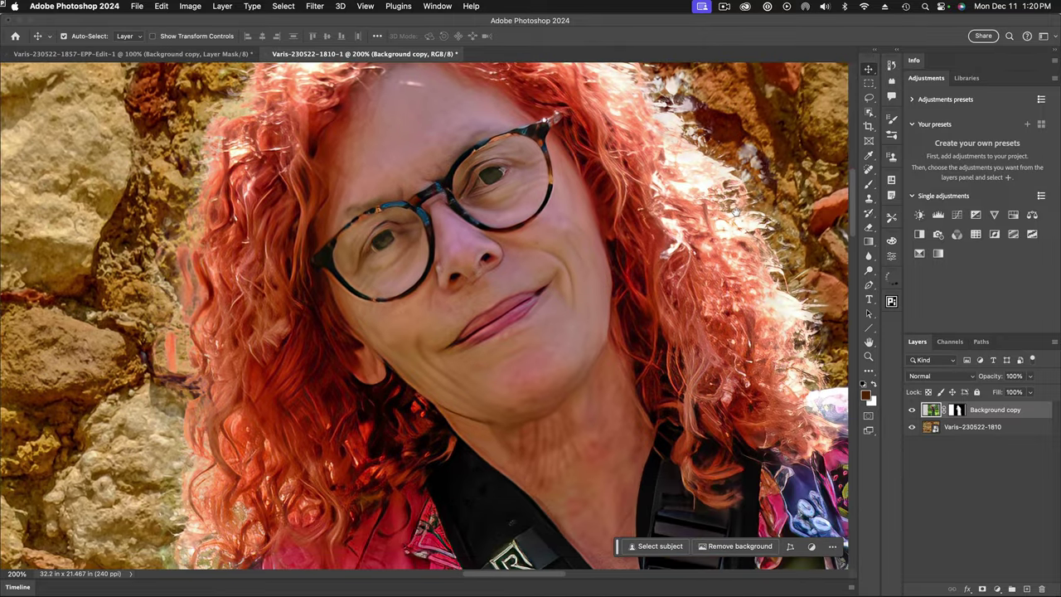
pyautogui.scroll(4, 623, 259)
pyautogui.hscroll(-3, 622, 260)
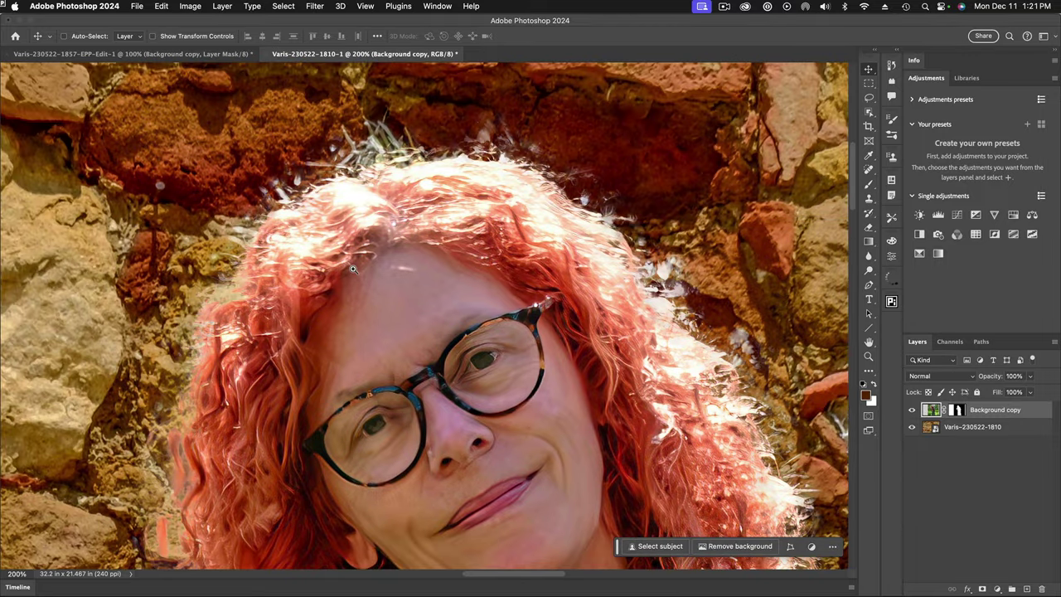
pyautogui.press('super')
pyautogui.scroll(-2, 469, 338)
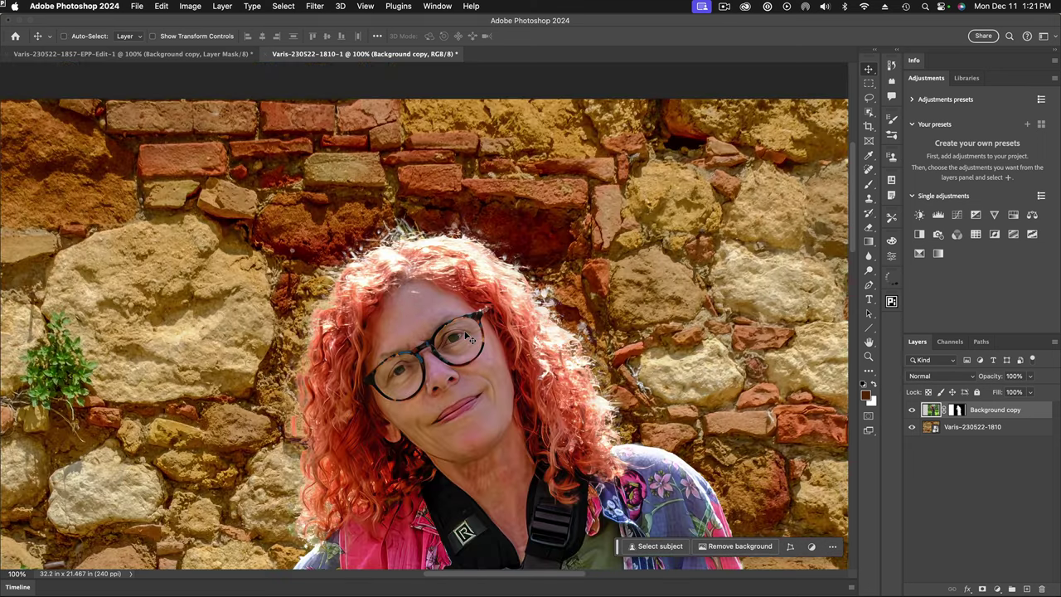
pyautogui.moveTo(464, 331); pyautogui.dragTo(439, 231)
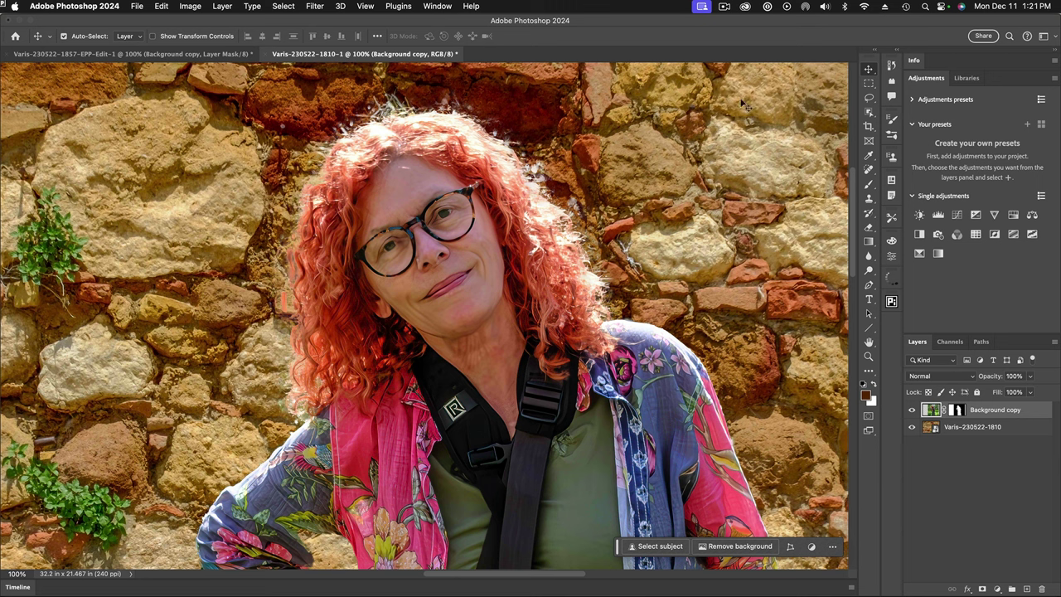
# Lasso the ragged hair edge on her left side down toward the shoulder
pyautogui.click(869, 97)
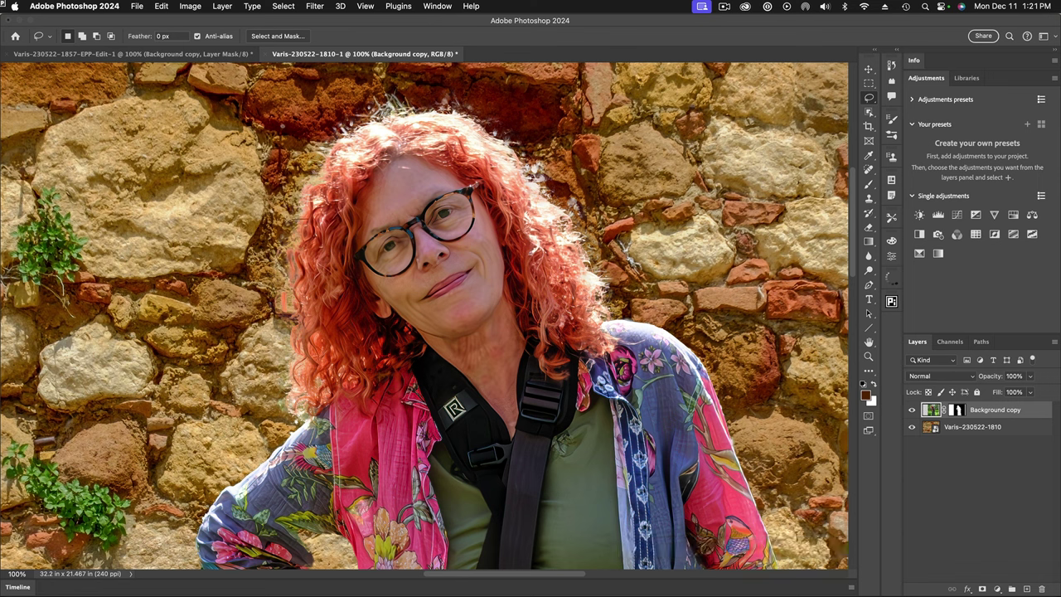
pyautogui.moveTo(282, 222)
pyautogui.mouseDown()
pyautogui.moveTo(267, 247)
pyautogui.moveTo(268, 323)
pyautogui.mouseUp()
pyautogui.moveTo(271, 373)
pyautogui.mouseDown()
pyautogui.moveTo(278, 408)
pyautogui.moveTo(322, 400)
pyautogui.mouseUp()
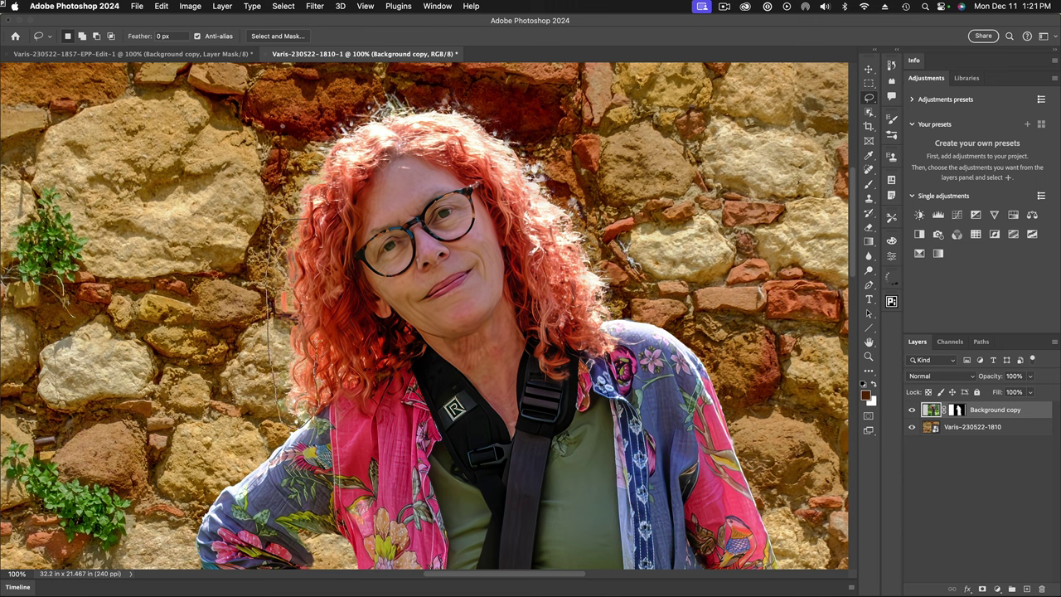
pyautogui.moveTo(316, 341)
pyautogui.mouseDown()
pyautogui.moveTo(312, 219)
pyautogui.moveTo(301, 221)
pyautogui.mouseUp()
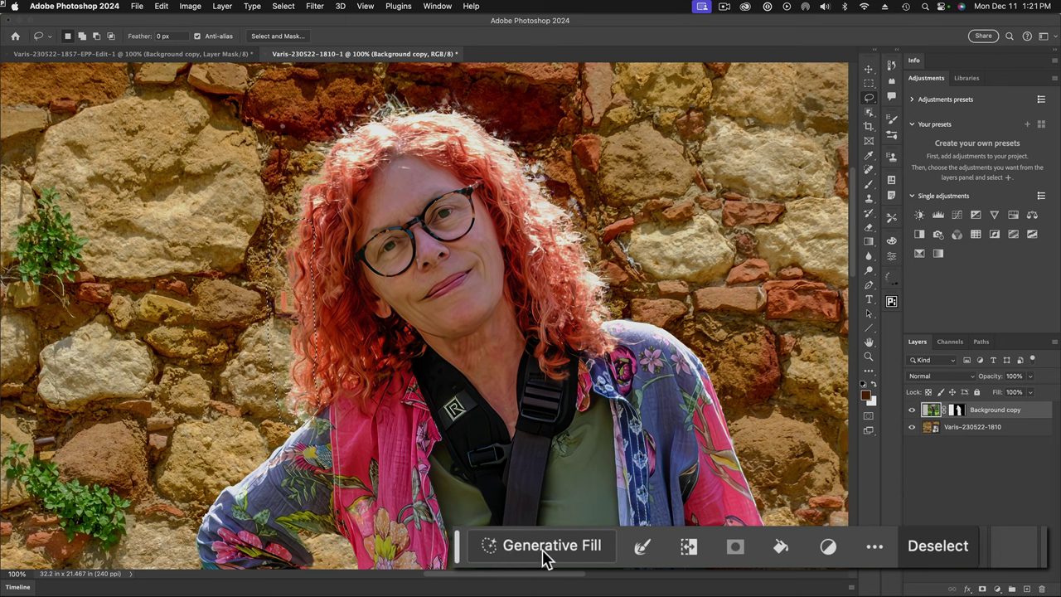
# Generative Fill the selected left hair edge and keep variation 3 of 3
pyautogui.click(544, 551)
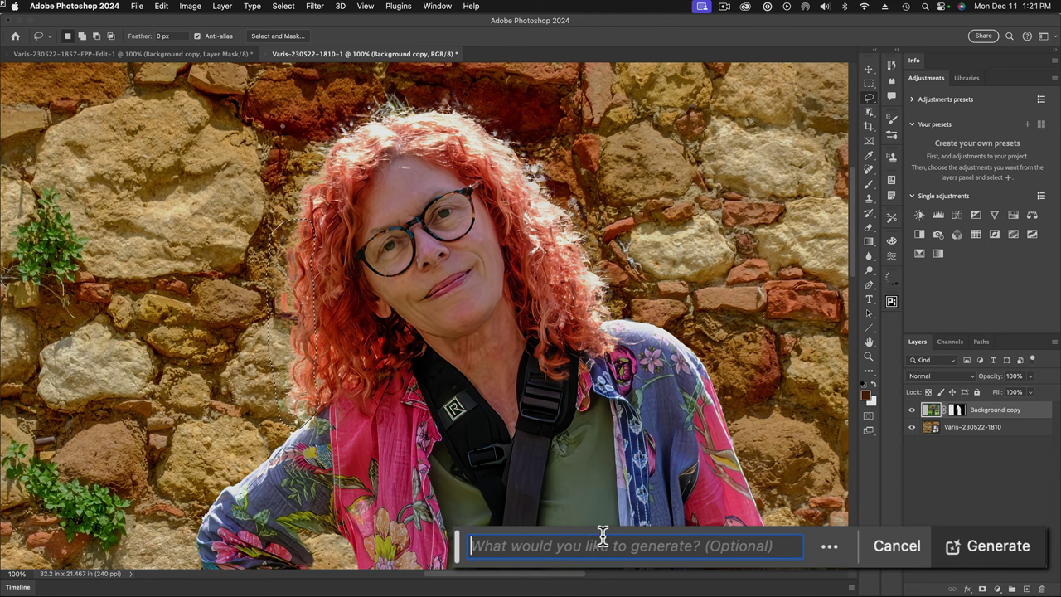
pyautogui.click(992, 548)
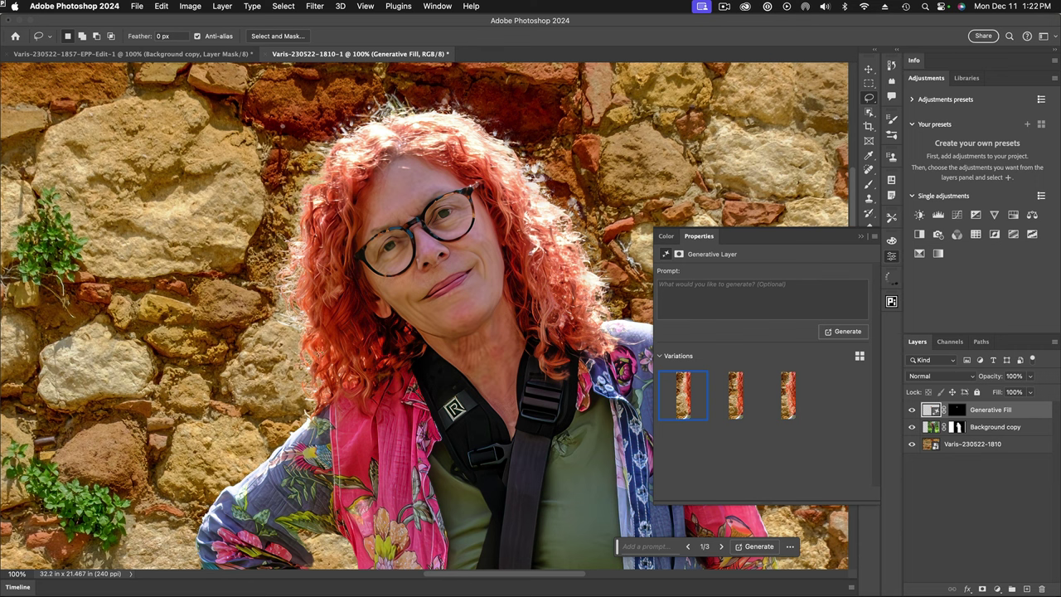
pyautogui.click(738, 388)
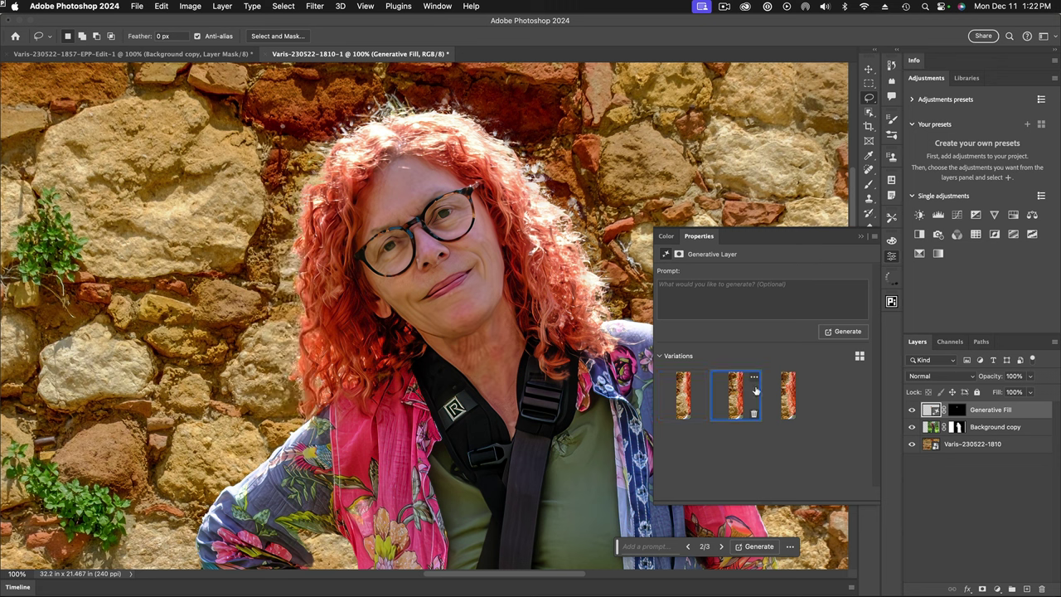
pyautogui.click(786, 392)
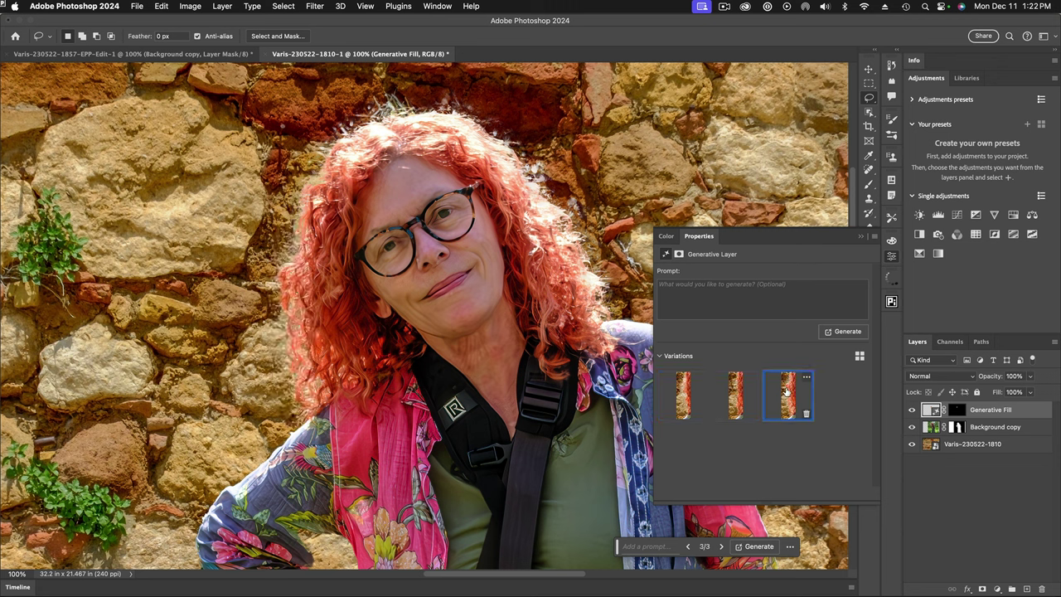
pyautogui.click(891, 260)
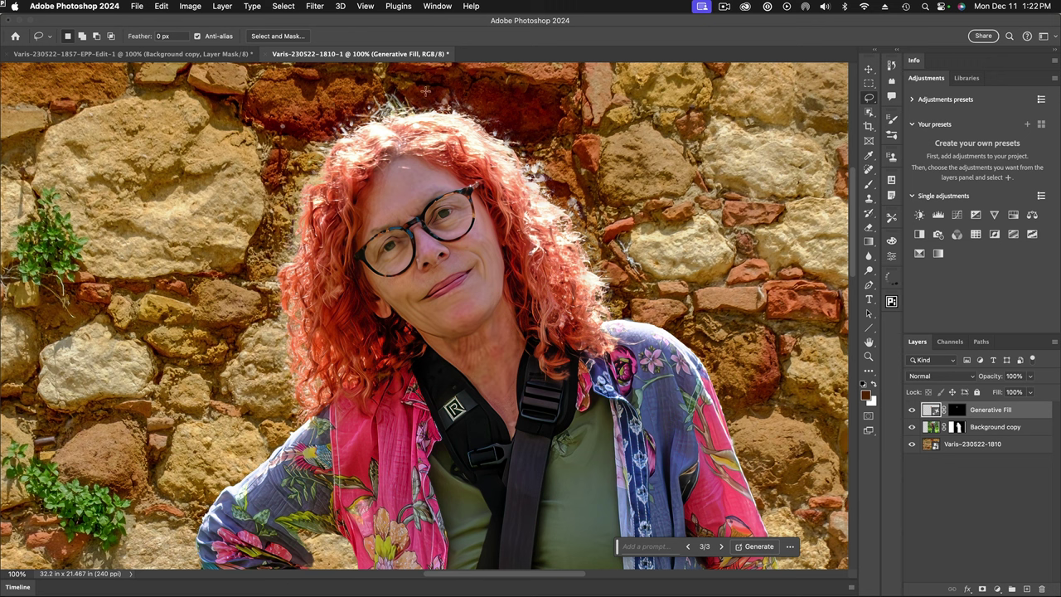
# Lasso the top hair edge and Generative Fill it, keeping variation 2 of 3
pyautogui.moveTo(423, 90)
pyautogui.mouseDown()
pyautogui.moveTo(384, 84)
pyautogui.moveTo(347, 100)
pyautogui.moveTo(313, 132)
pyautogui.moveTo(300, 164)
pyautogui.moveTo(325, 172)
pyautogui.moveTo(379, 132)
pyautogui.moveTo(472, 122)
pyautogui.moveTo(481, 106)
pyautogui.moveTo(432, 96)
pyautogui.mouseUp()
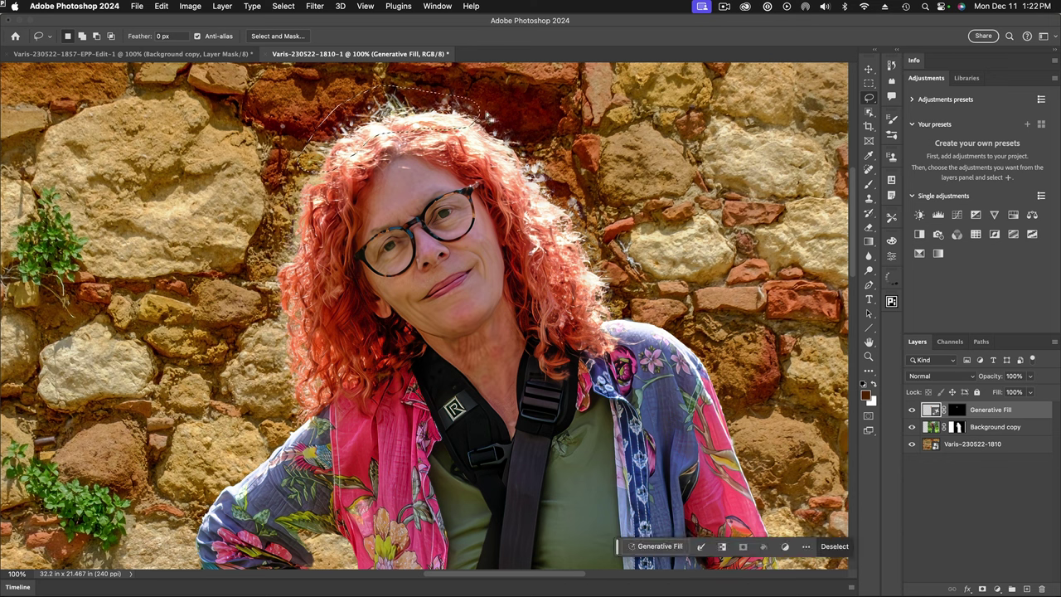
pyautogui.click(654, 546)
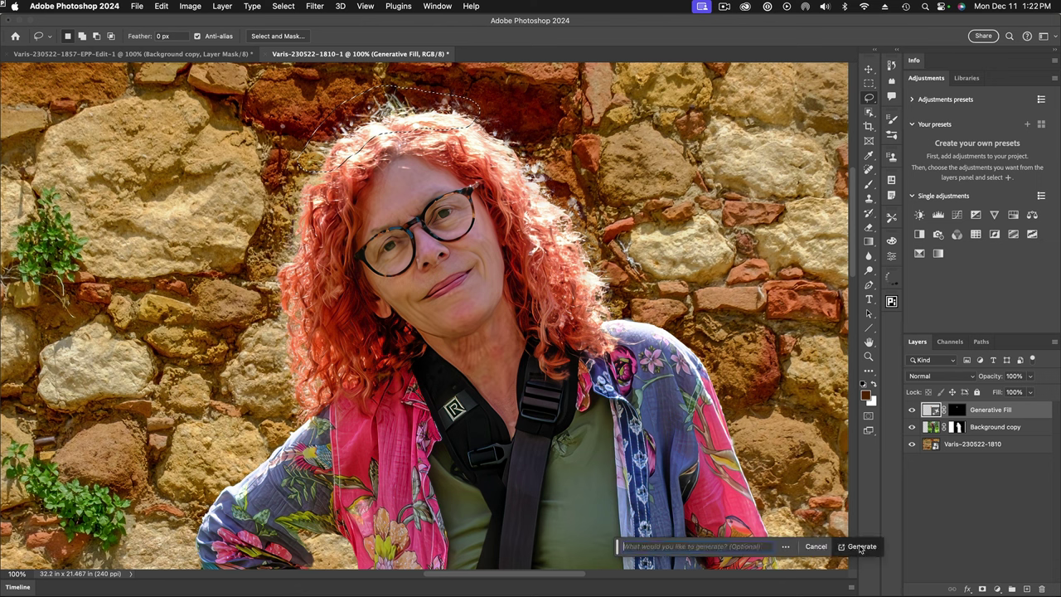
pyautogui.click(860, 547)
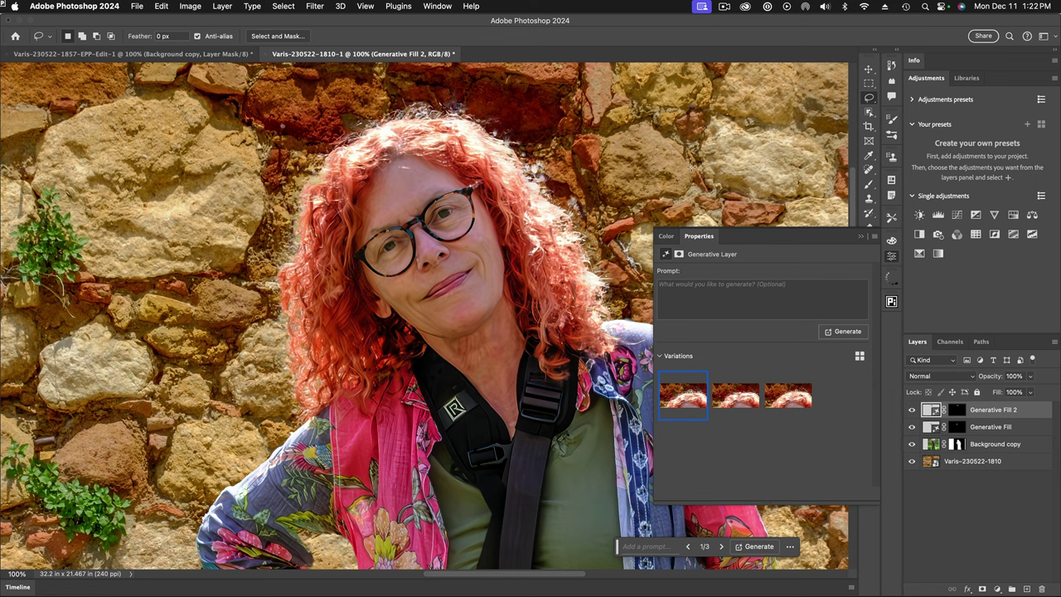
pyautogui.click(740, 403)
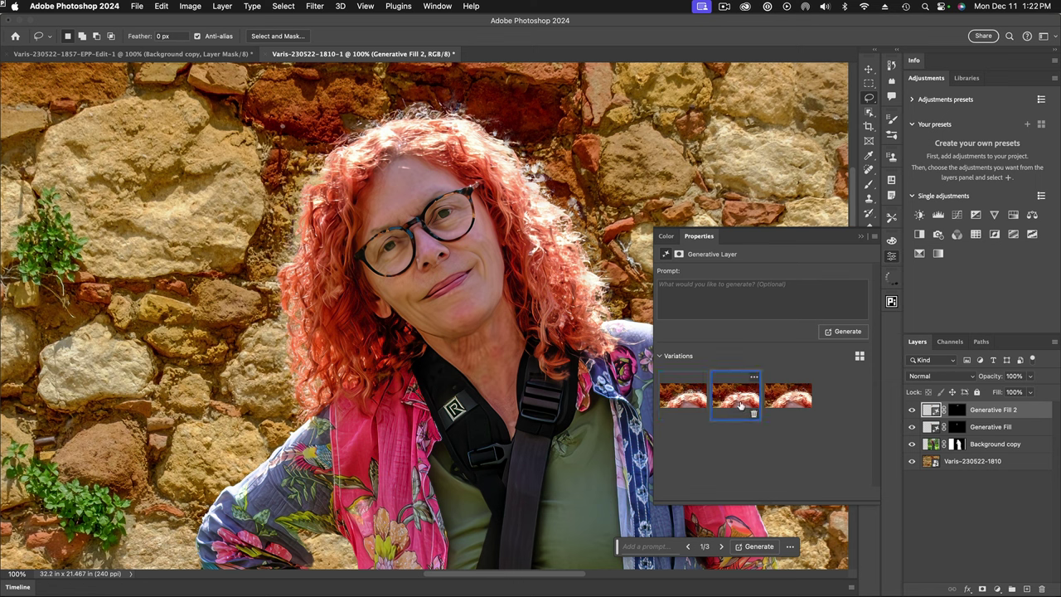
pyautogui.click(782, 401)
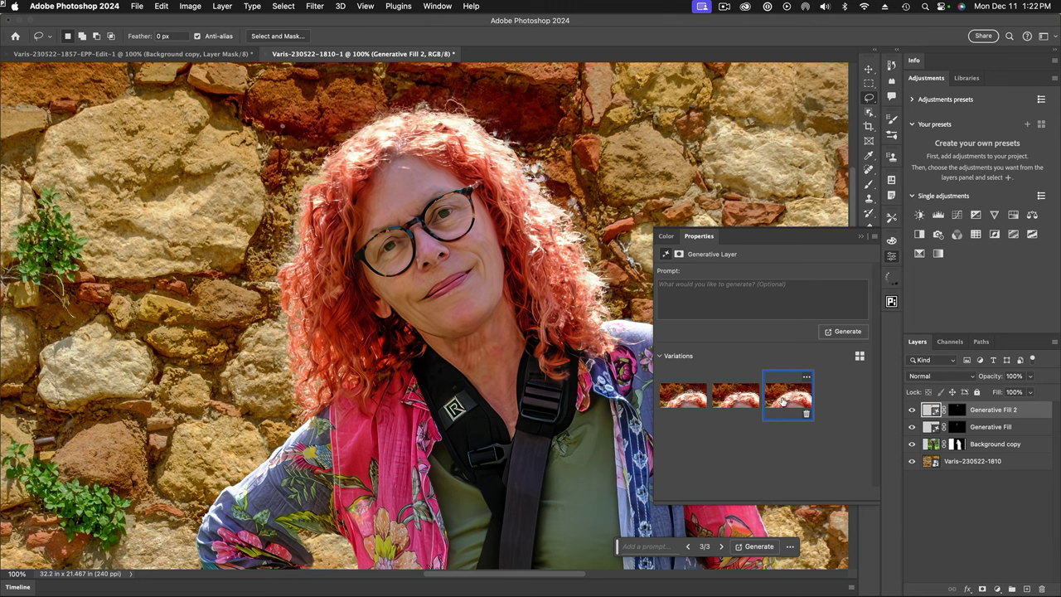
pyautogui.click(735, 400)
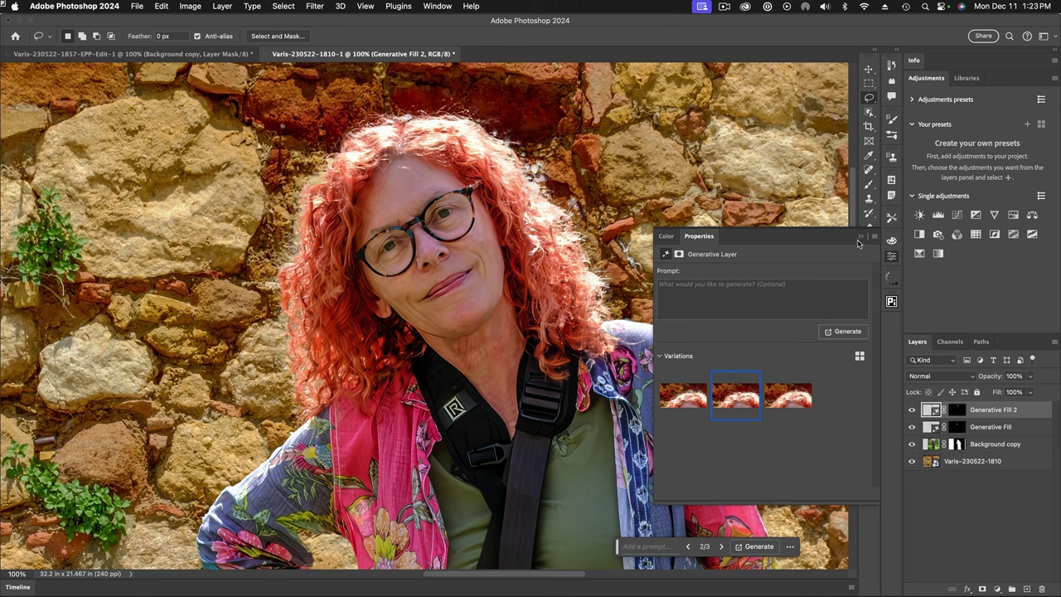
pyautogui.click(892, 260)
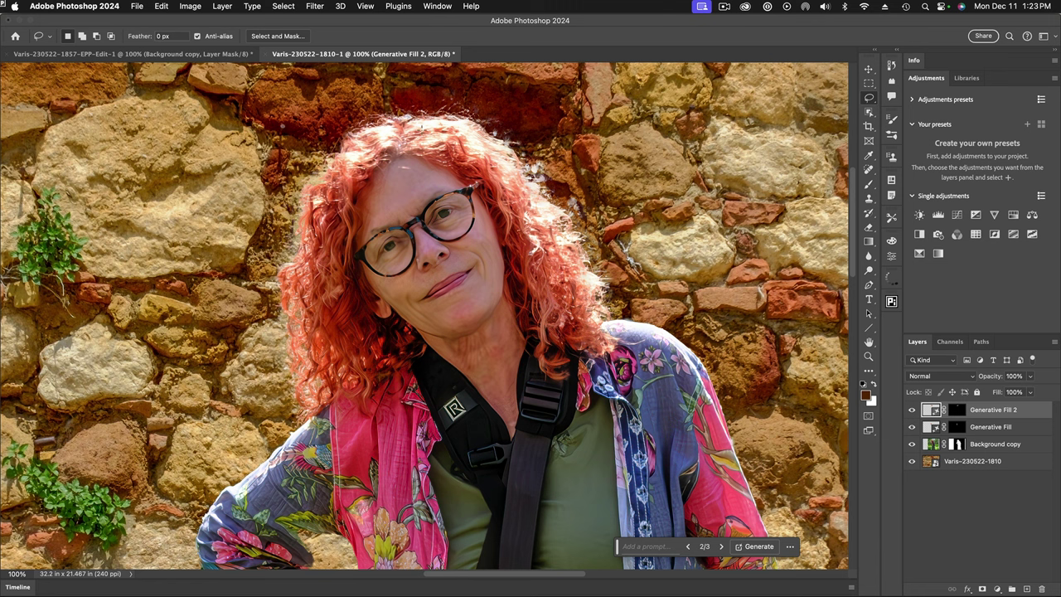
# Lasso the right-side hair edge and generate a Generative Fill for it
pyautogui.moveTo(498, 116)
pyautogui.mouseDown()
pyautogui.moveTo(491, 142)
pyautogui.moveTo(580, 290)
pyautogui.mouseUp()
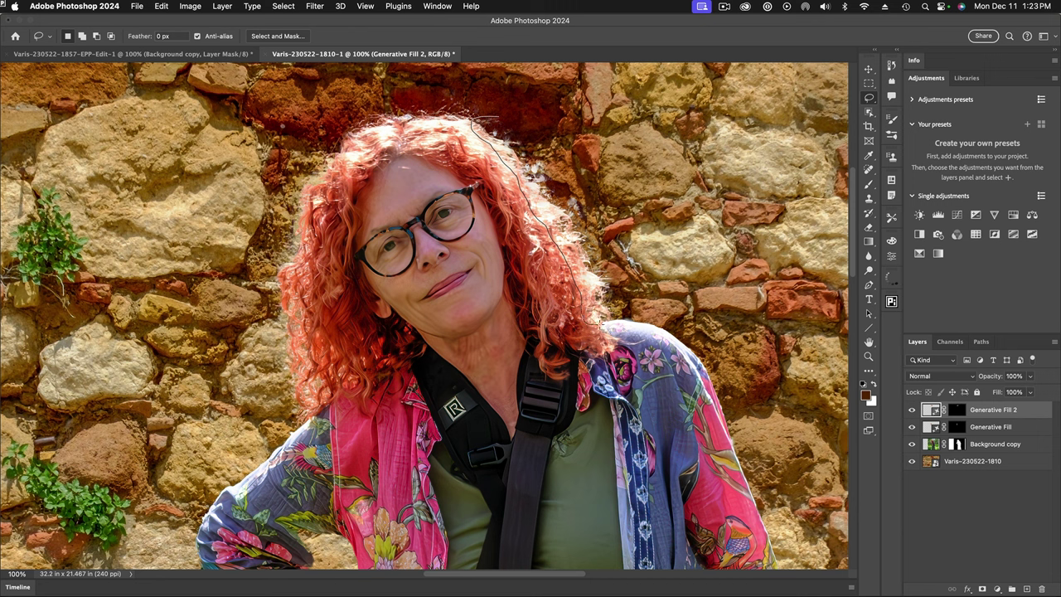
pyautogui.moveTo(617, 292)
pyautogui.mouseDown()
pyautogui.moveTo(581, 188)
pyautogui.moveTo(535, 137)
pyautogui.moveTo(474, 121)
pyautogui.mouseUp()
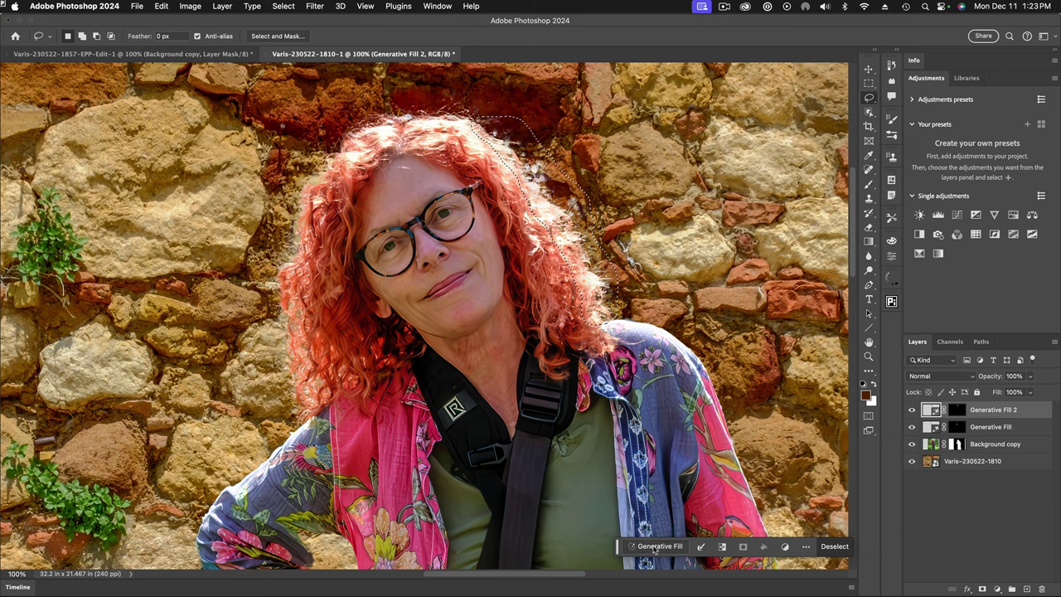
pyautogui.click(654, 547)
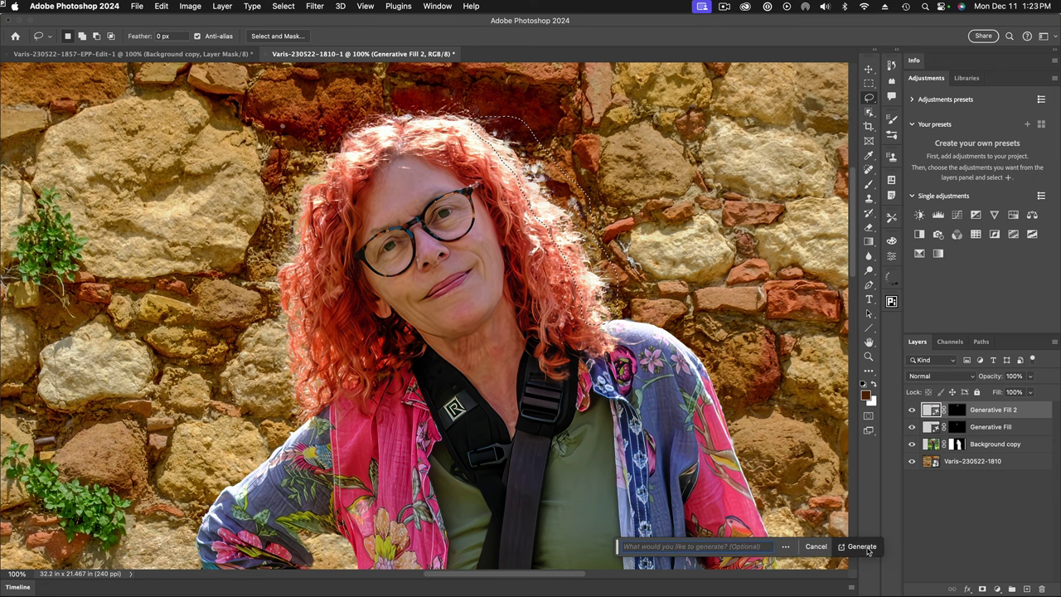
pyautogui.click(862, 547)
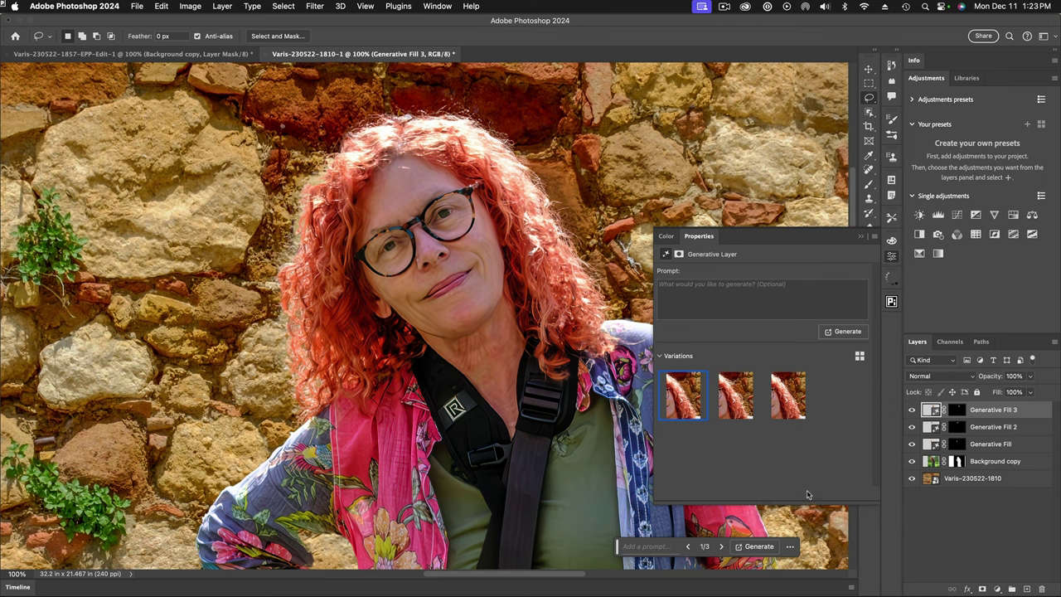
# Compare the three generated variations and keep variation 3 of 3
pyautogui.click(734, 396)
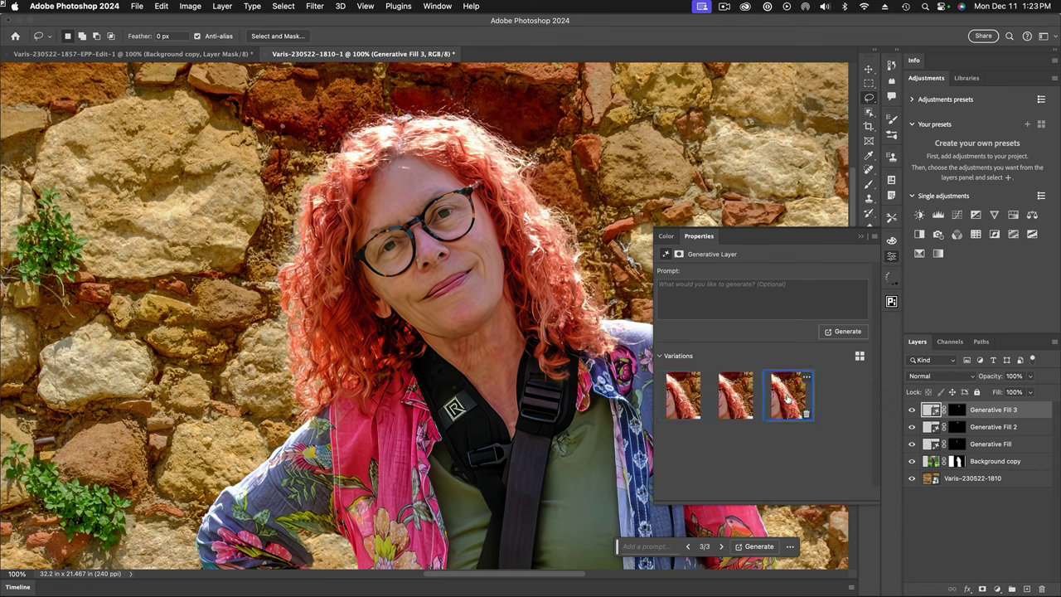
pyautogui.click(678, 397)
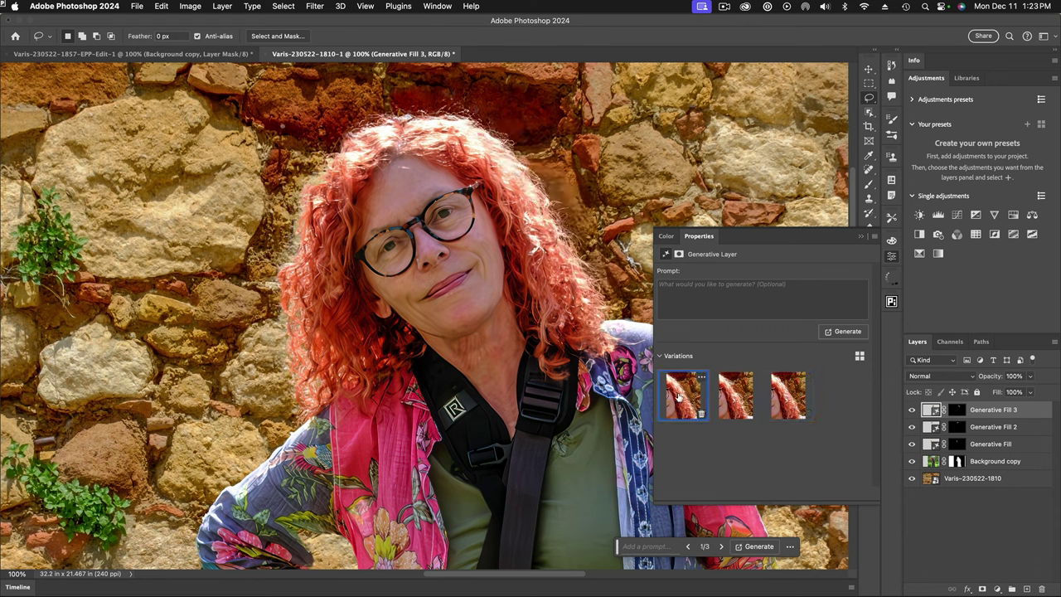
pyautogui.click(793, 399)
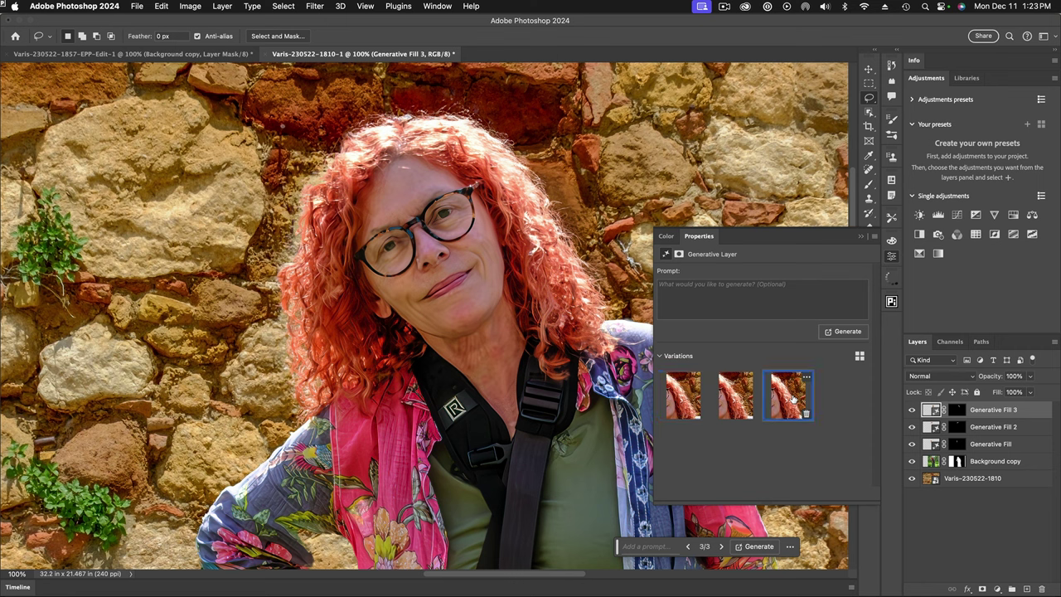
pyautogui.click(684, 398)
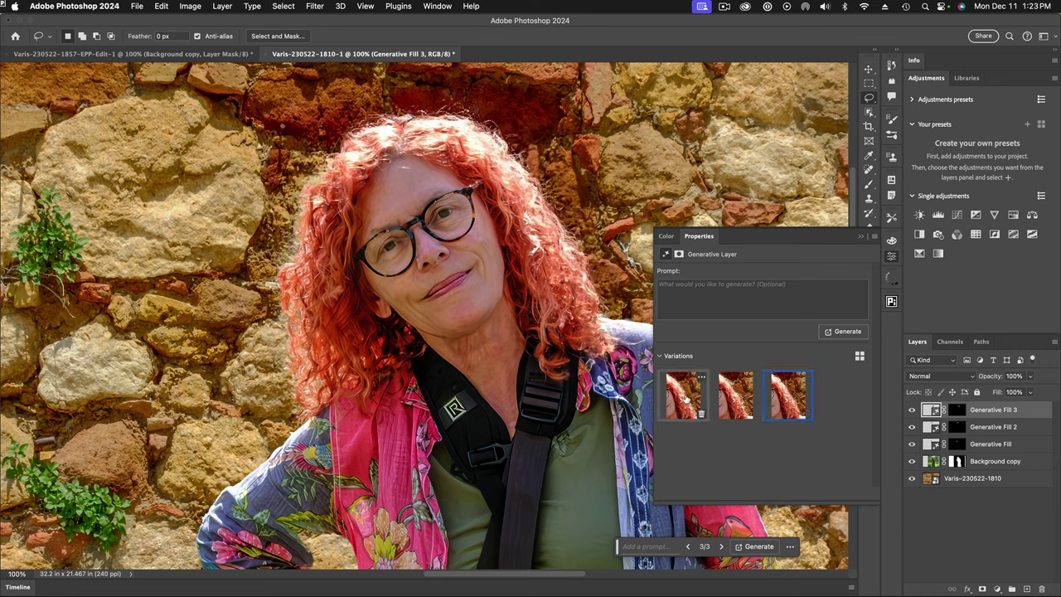
pyautogui.click(789, 397)
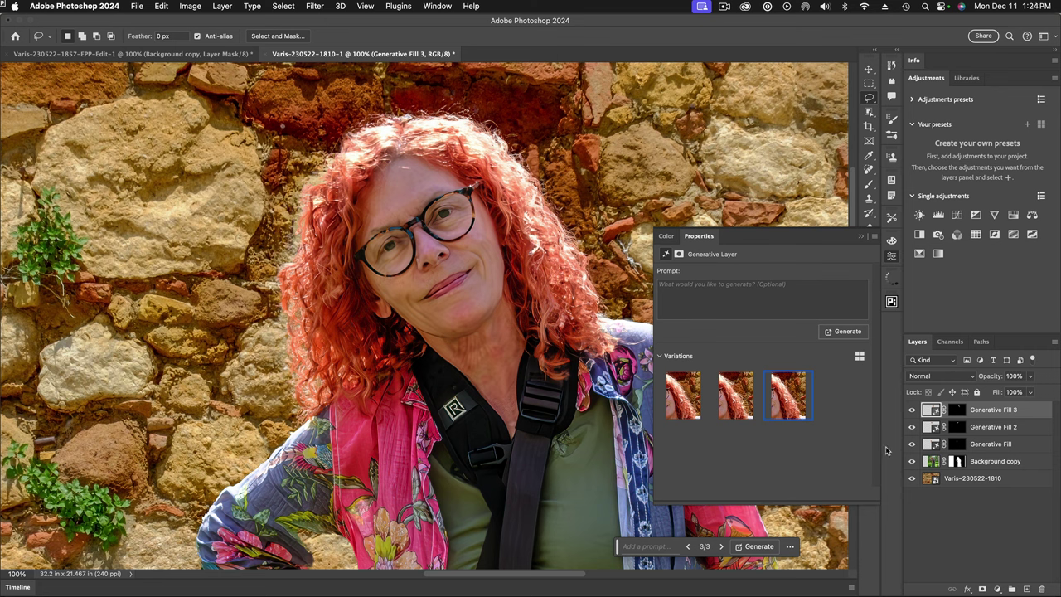
pyautogui.click(891, 256)
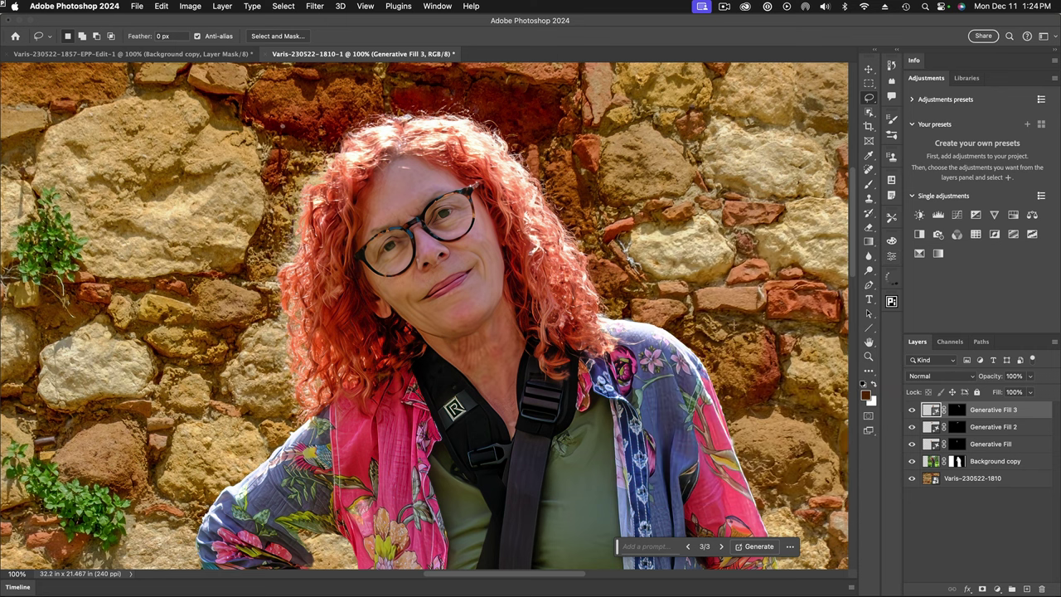
pyautogui.click(912, 479)
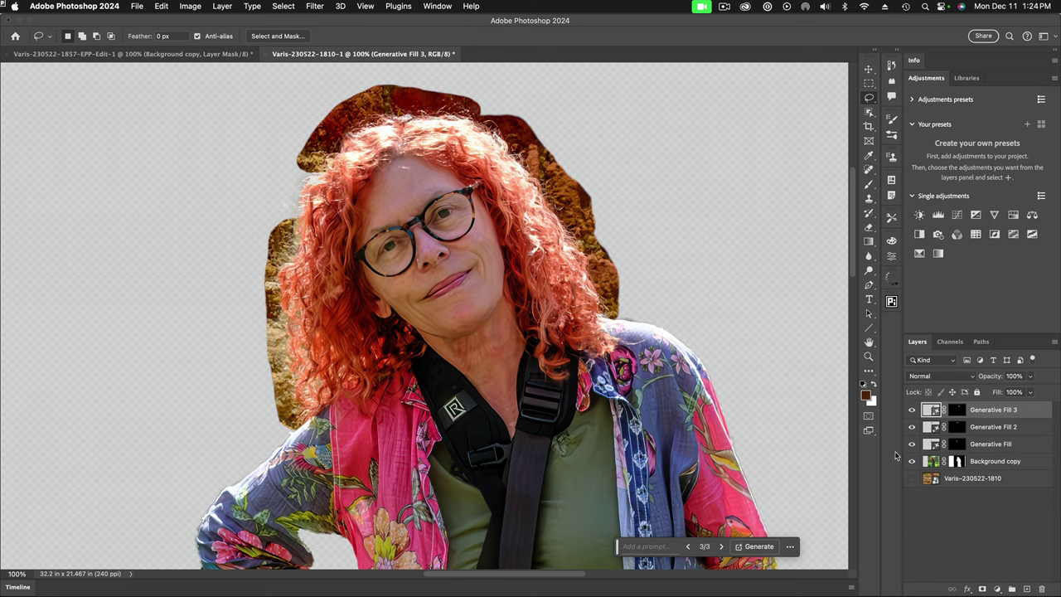
pyautogui.click(912, 479)
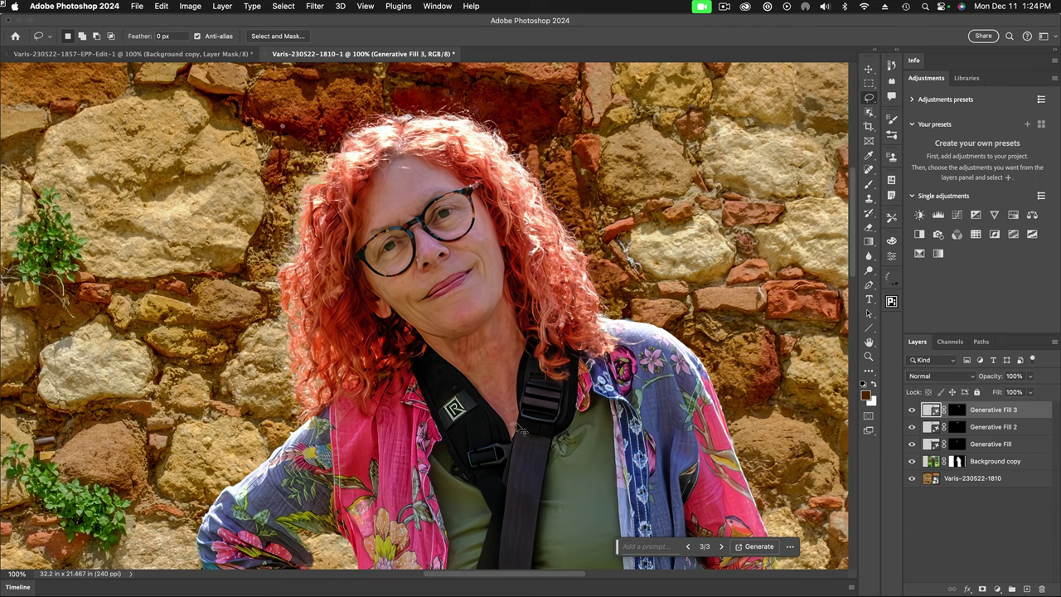
pyautogui.press('super+minus')
pyautogui.press('super+minus')
pyautogui.press('super+minus')
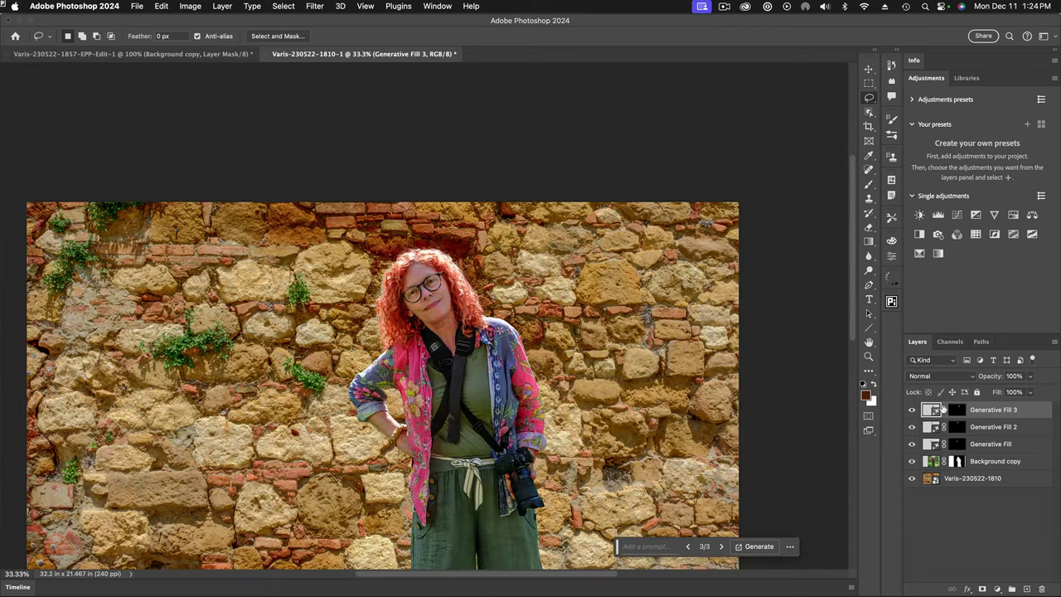
pyautogui.keyDown('shift'); pyautogui.click(930, 463); pyautogui.keyUp('shift')
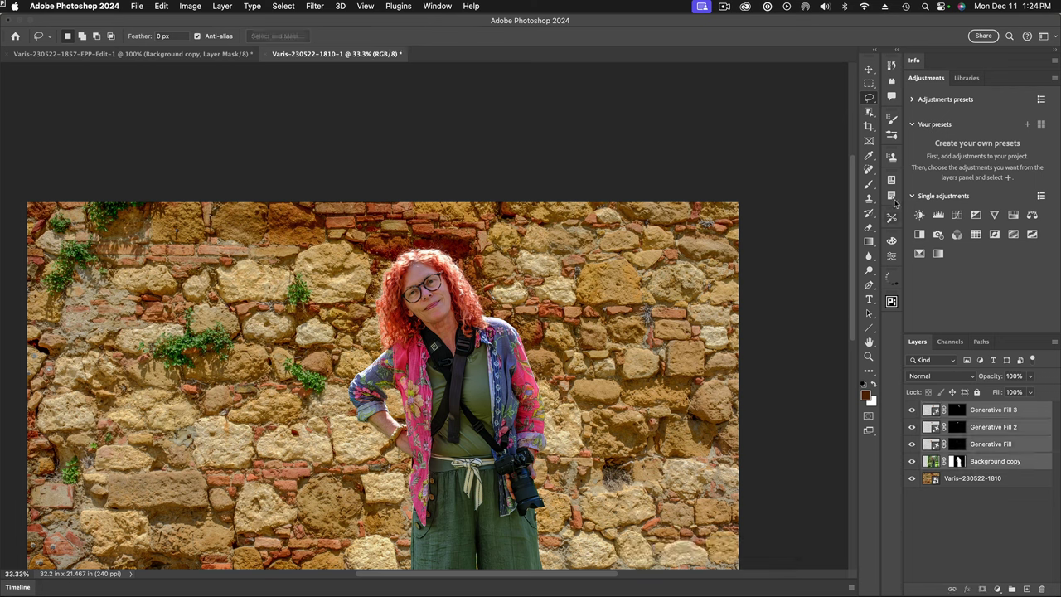
pyautogui.click(868, 69)
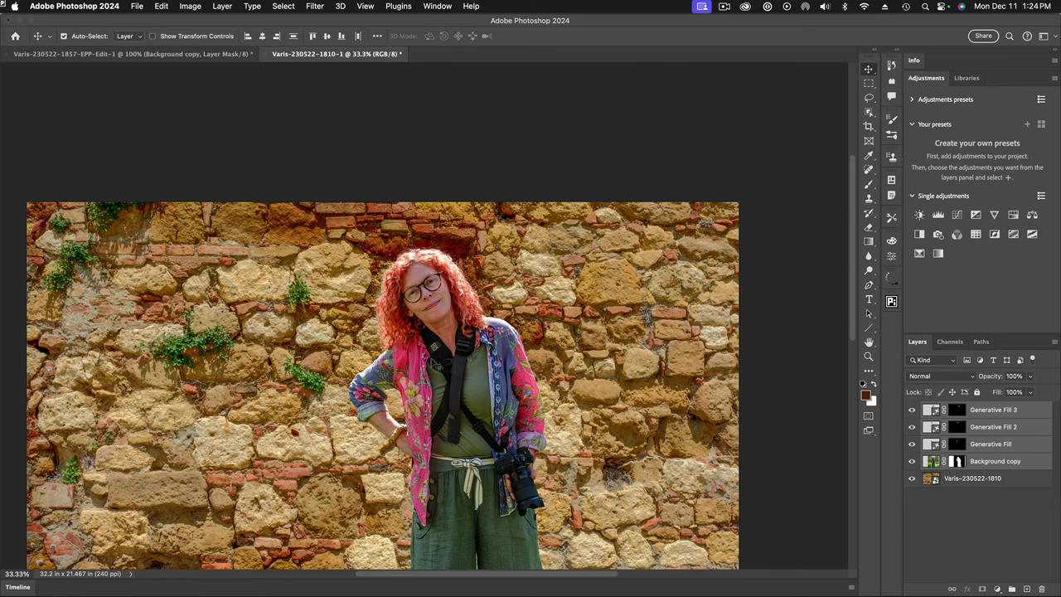
pyautogui.moveTo(432, 364); pyautogui.dragTo(625, 362)
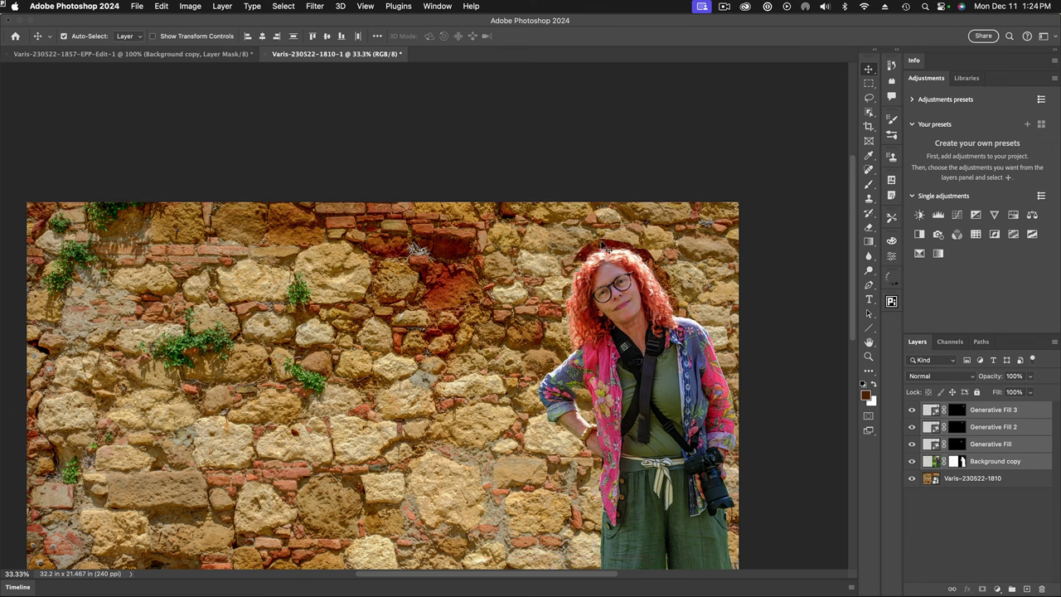
pyautogui.moveTo(633, 254); pyautogui.dragTo(416, 274)
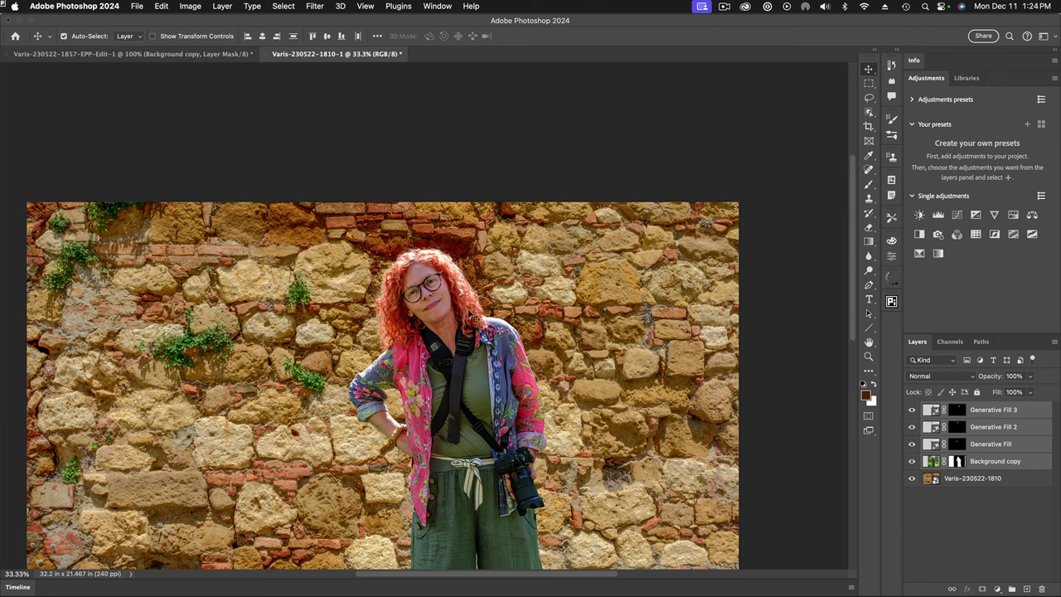